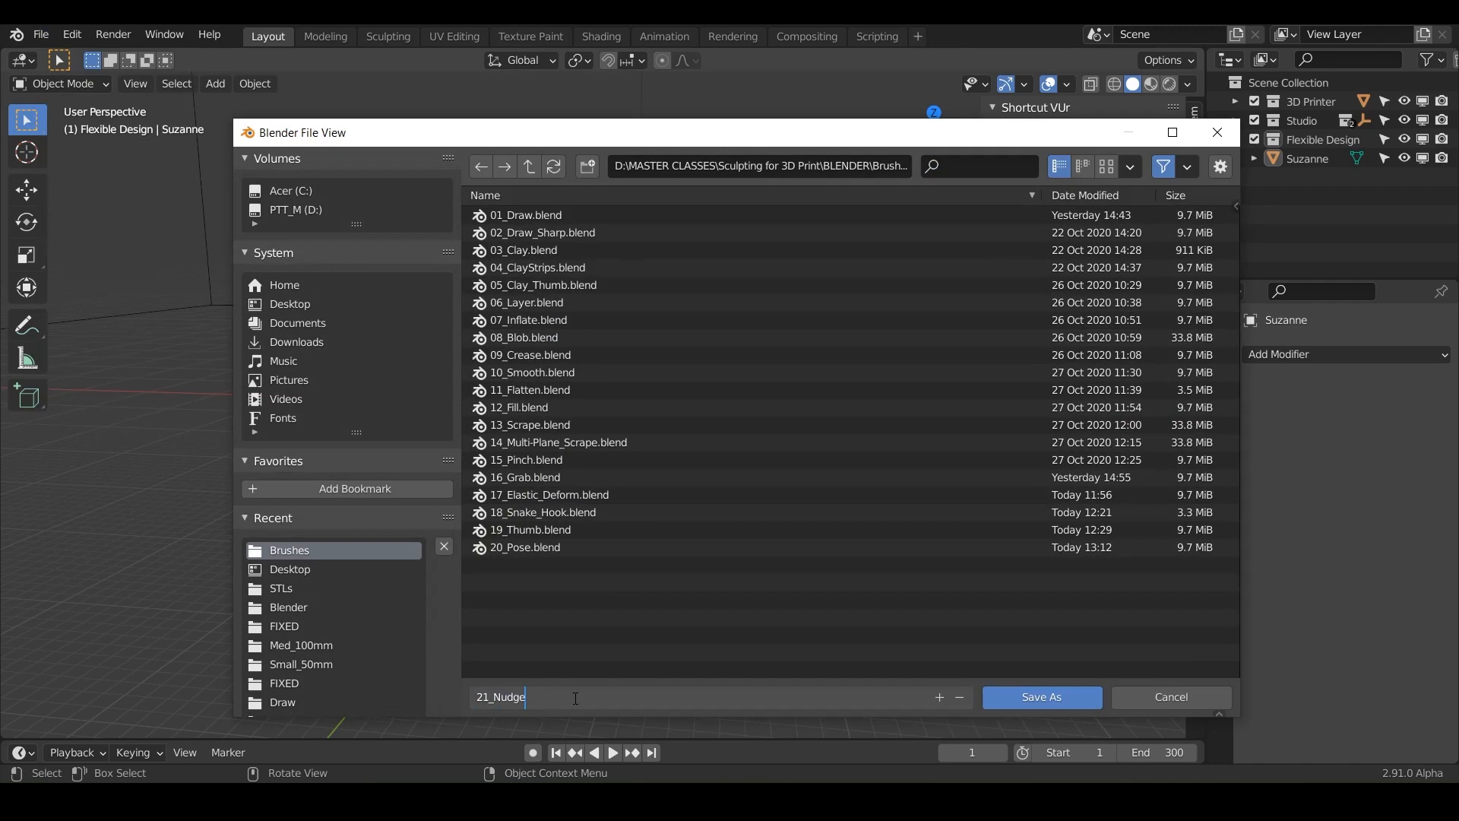
Save the file as 21_Nudge and display the monkey head with the rainbow-coloured normal MatCap.
{"action": "left_click", "coordinate": [1041, 697]}
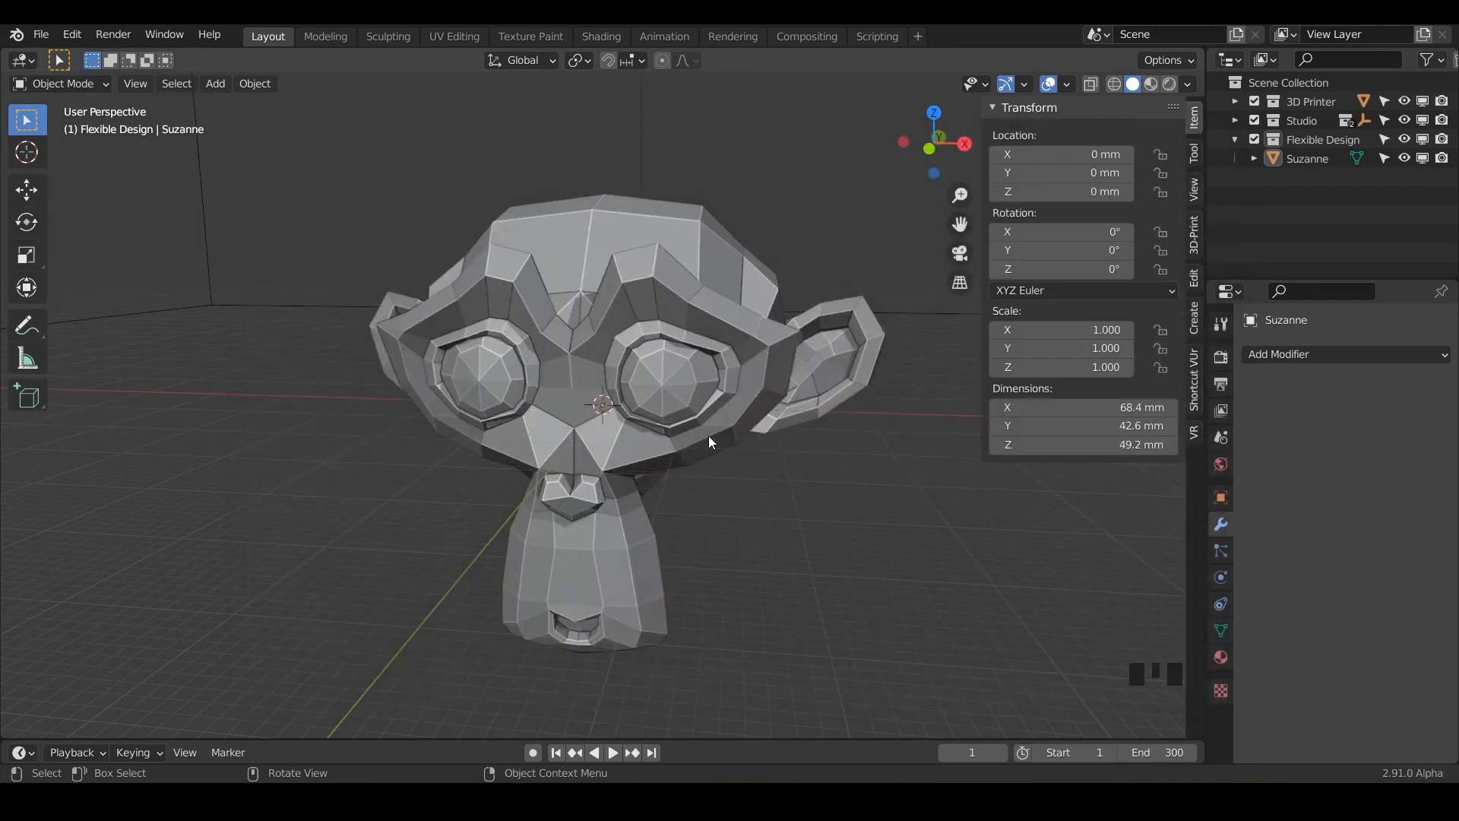
{"action": "left_click", "coordinate": [614, 461]}
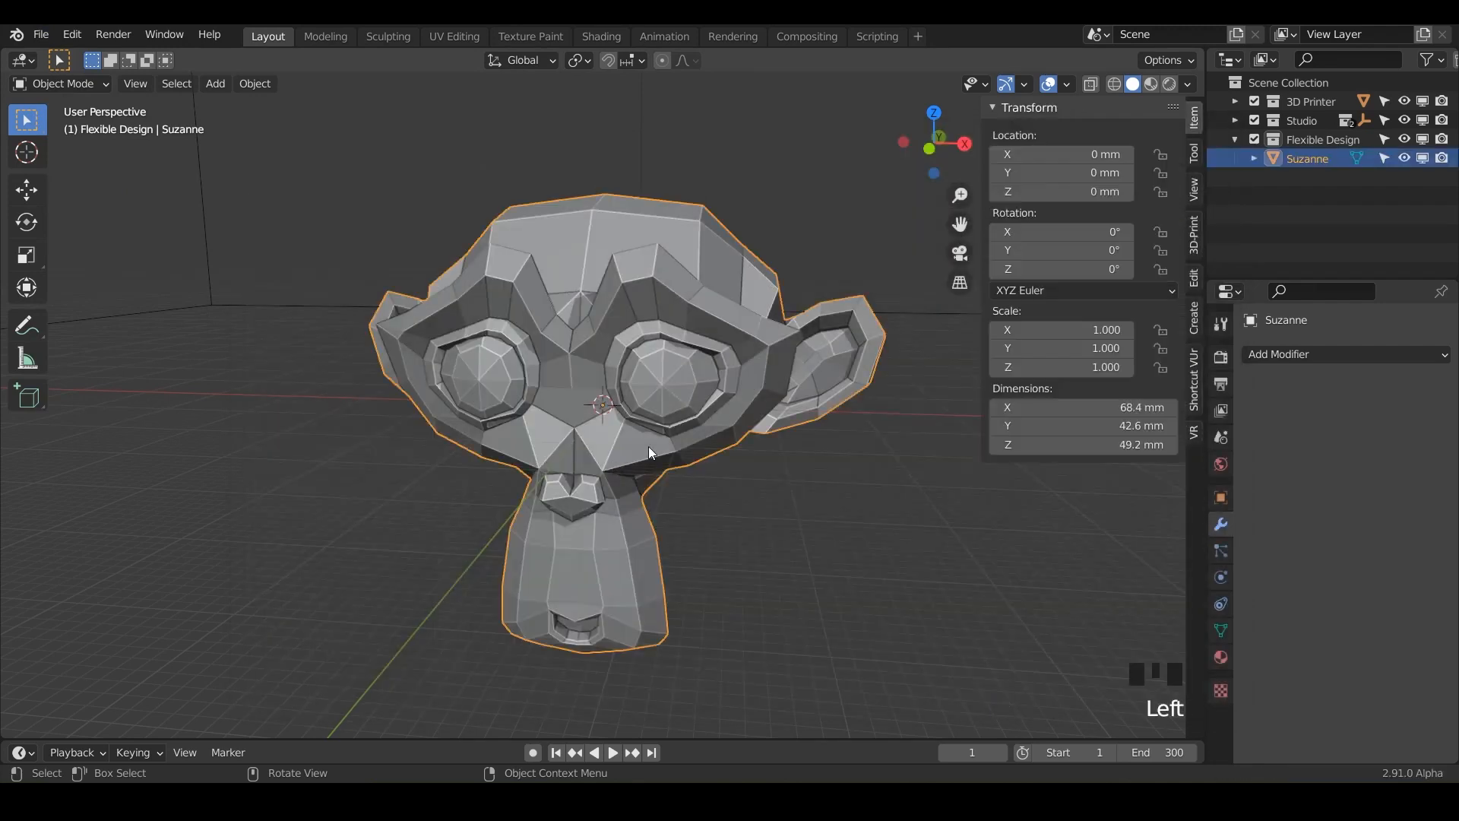
{"action": "left_click", "coordinate": [1187, 85]}
{"action": "left_click", "coordinate": [1175, 174]}
{"action": "left_click", "coordinate": [1179, 218]}
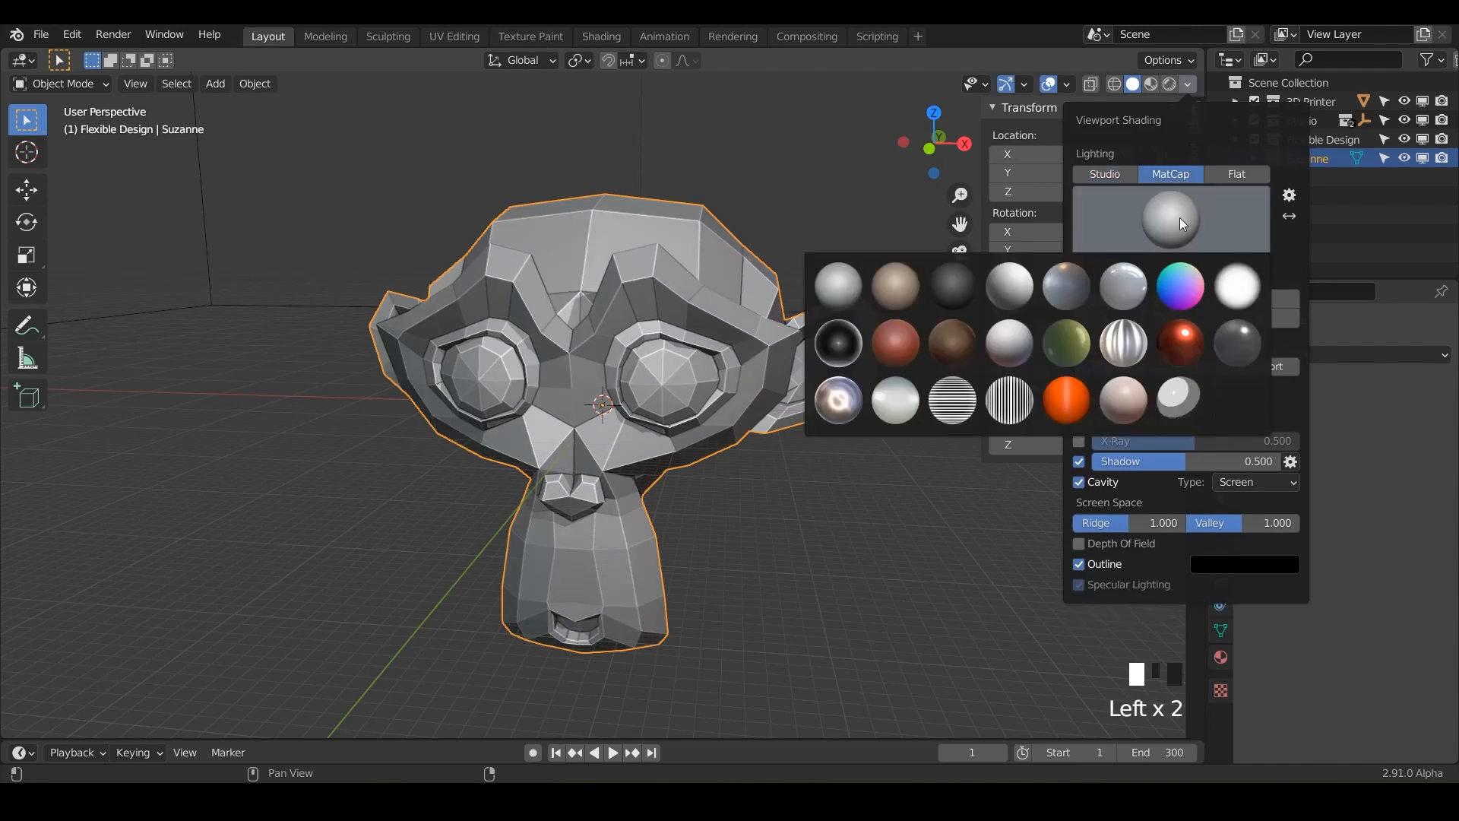
{"action": "left_click", "coordinate": [1183, 283]}
Add a Multiresolution modifier to the monkey head and subdivide it up to level 5.
{"action": "left_click", "coordinate": [1443, 356]}
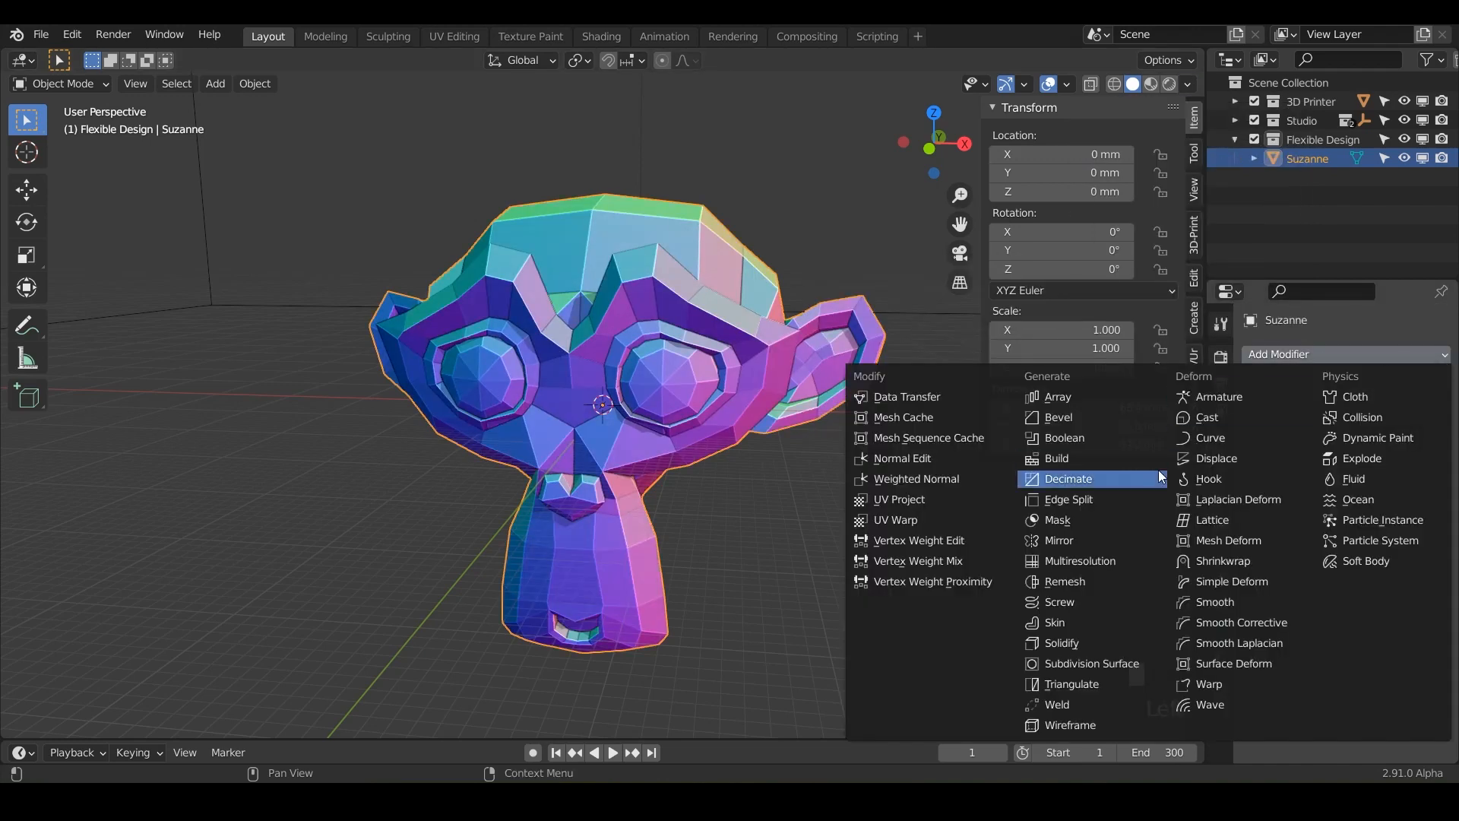
{"action": "left_click", "coordinate": [1113, 563]}
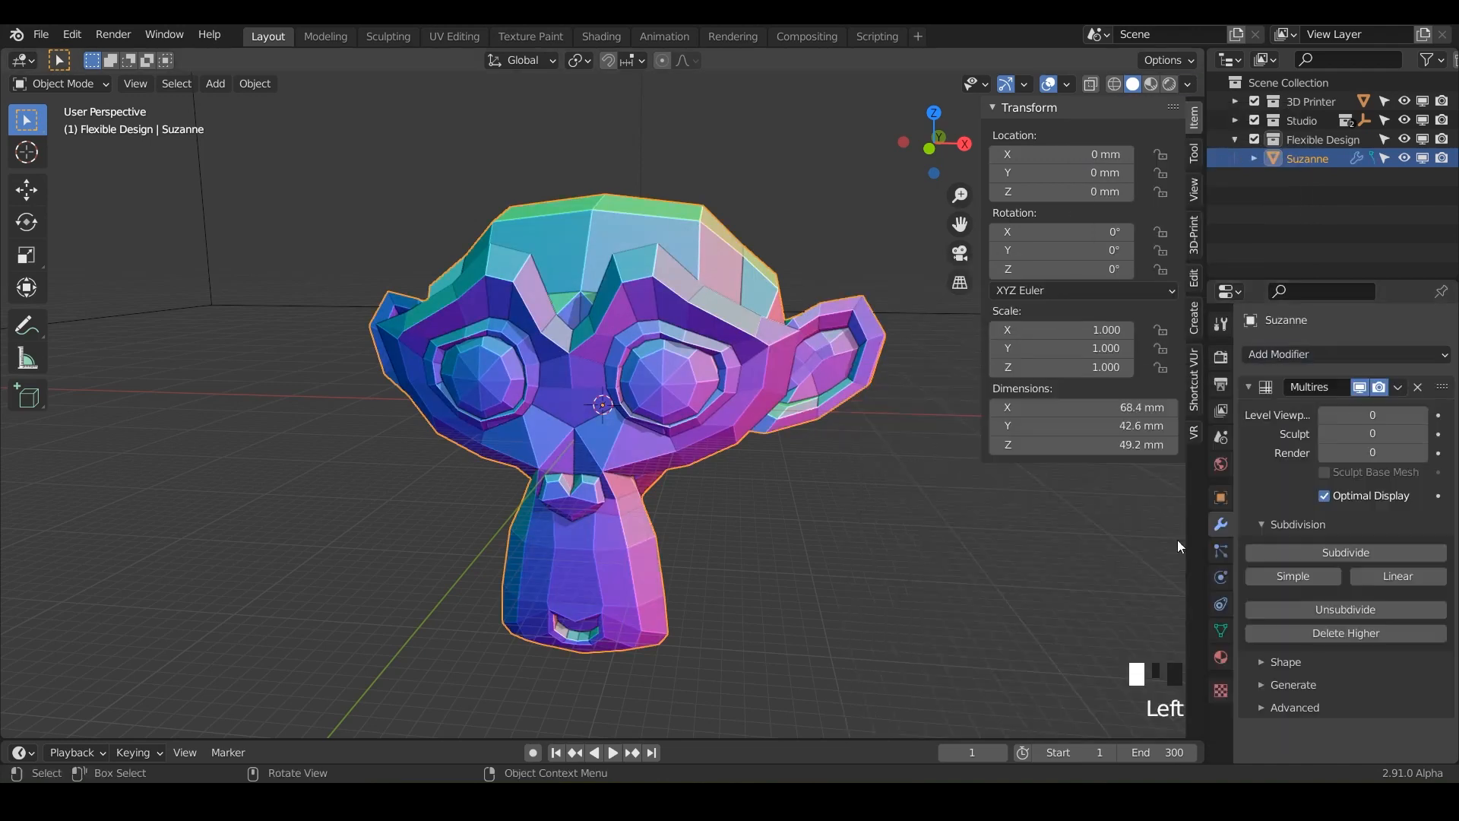
{"action": "left_click", "coordinate": [1361, 556]}
{"action": "left_click", "coordinate": [1361, 555]}
{"action": "left_click", "coordinate": [1360, 555]}
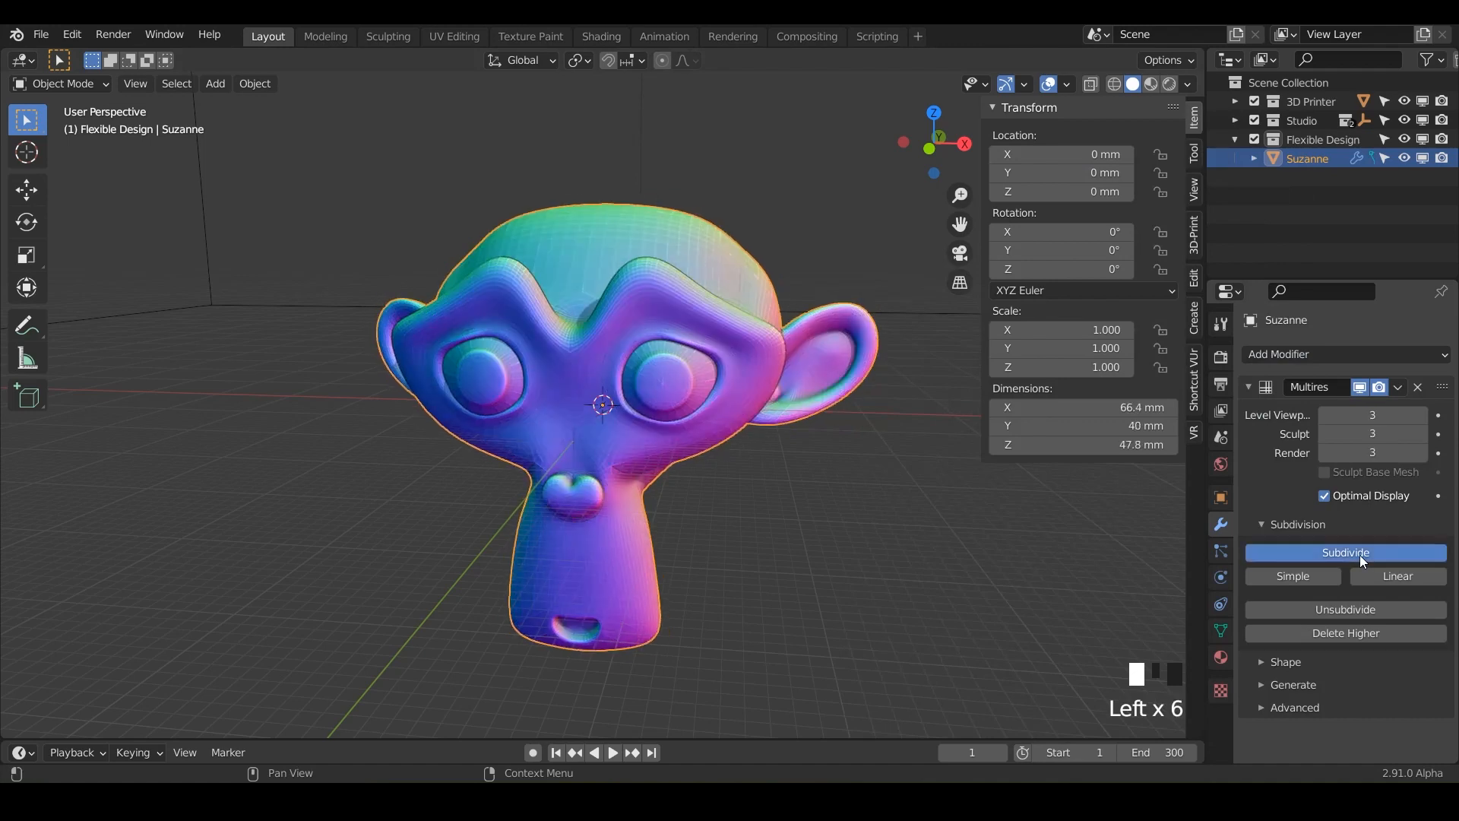
{"action": "left_click", "coordinate": [1360, 553]}
Switch the monkey head to Sculpt Mode and choose the Nudge brush from the tool list expanded to show names.
{"action": "key", "text": "ctrl+Tab"}
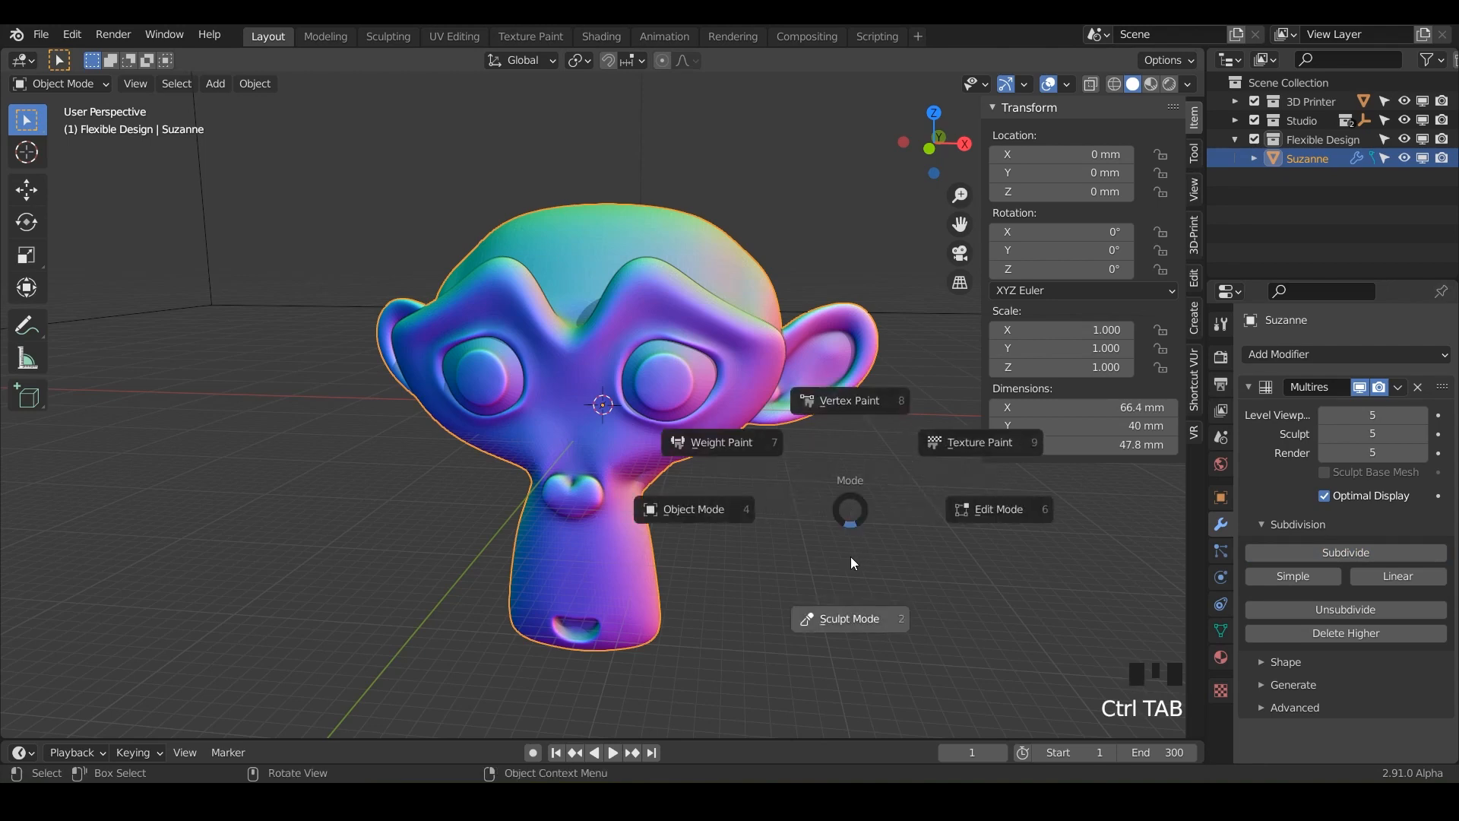
{"action": "left_click", "coordinate": [852, 560]}
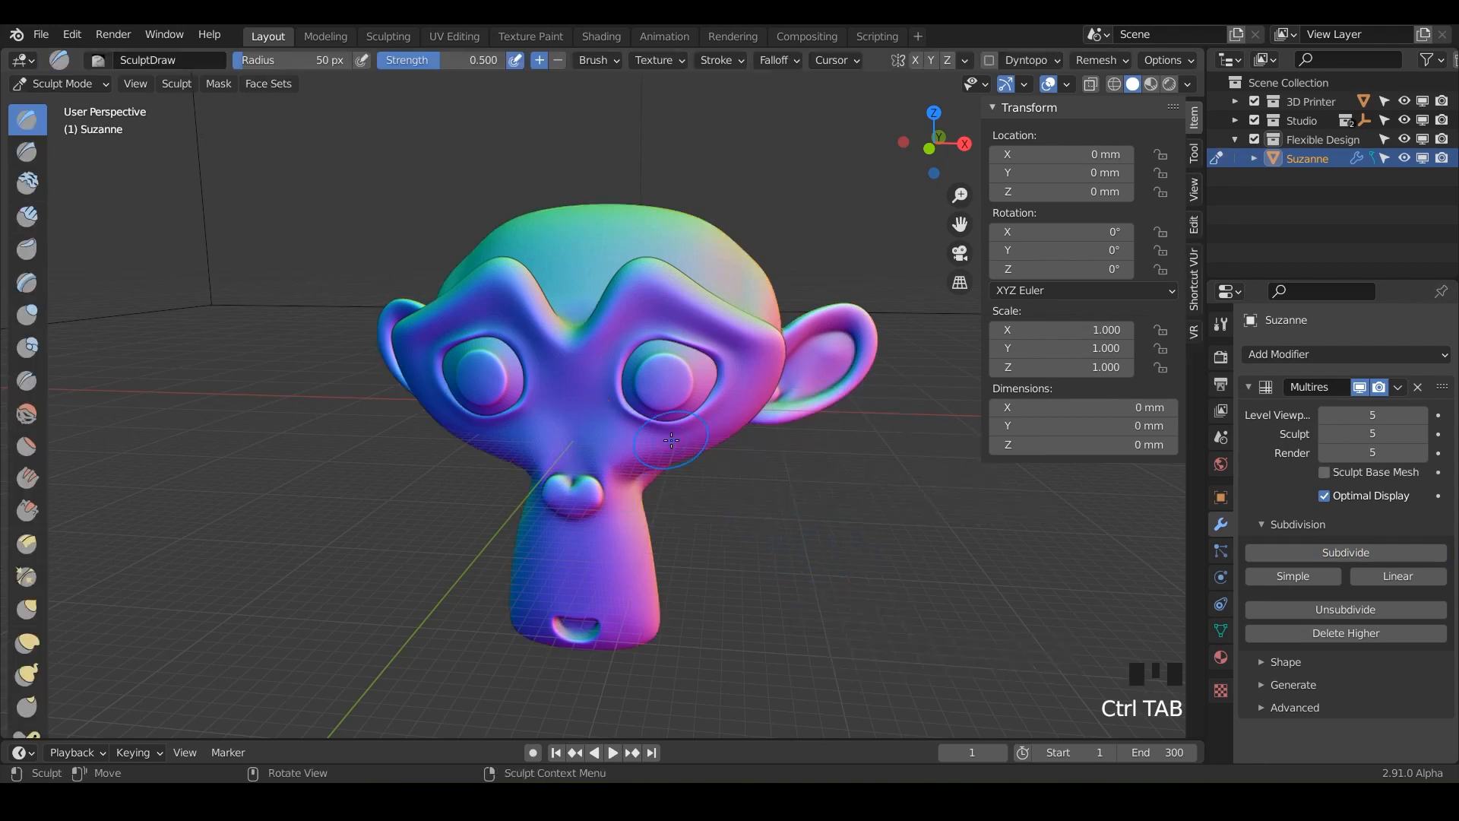
{"action": "middle_click_drag", "start_coordinate": [616, 434], "coordinate": [385, 449]}
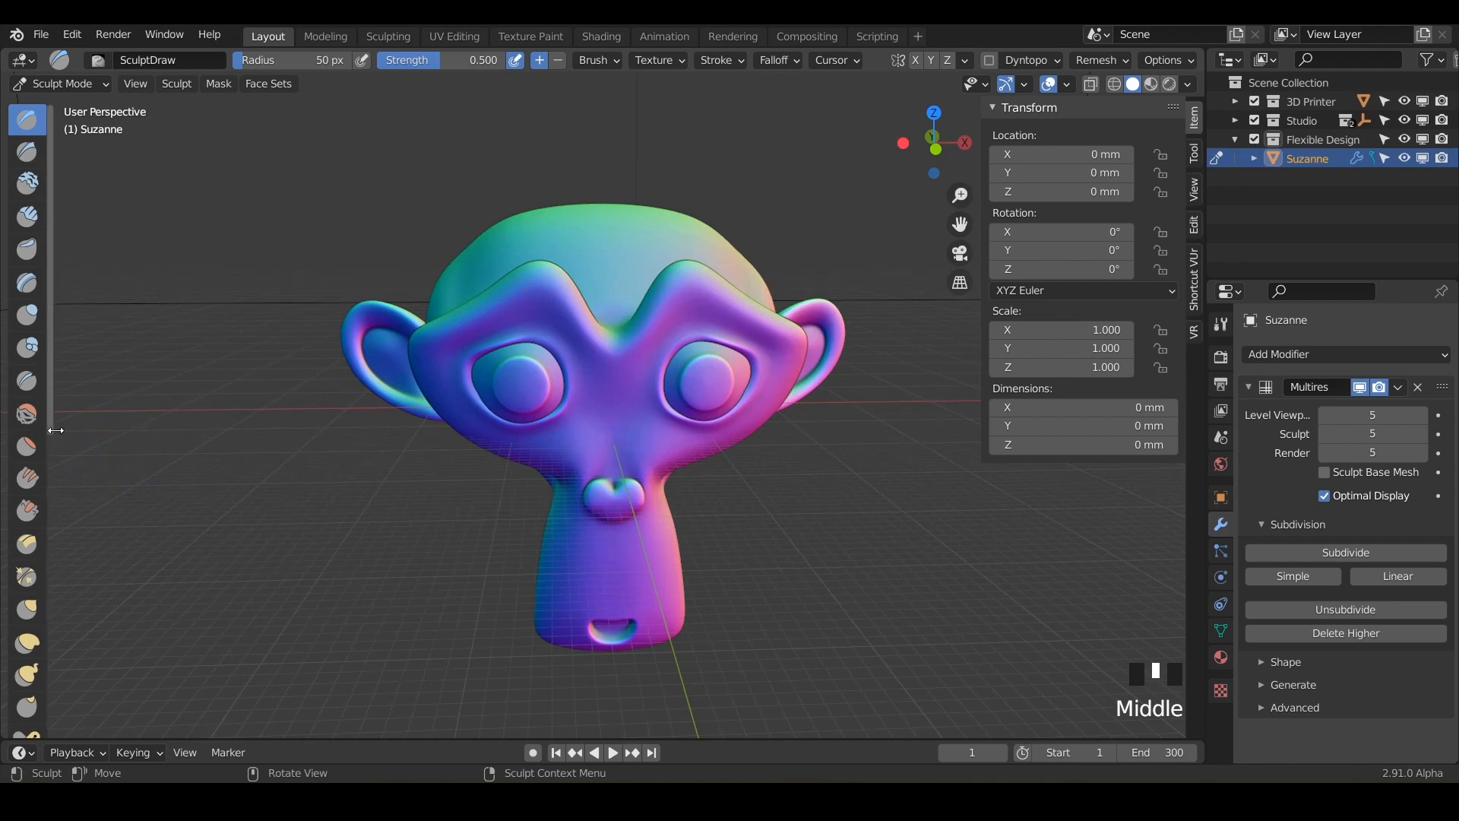
{"action": "left_click_drag", "start_coordinate": [47, 430], "coordinate": [250, 428]}
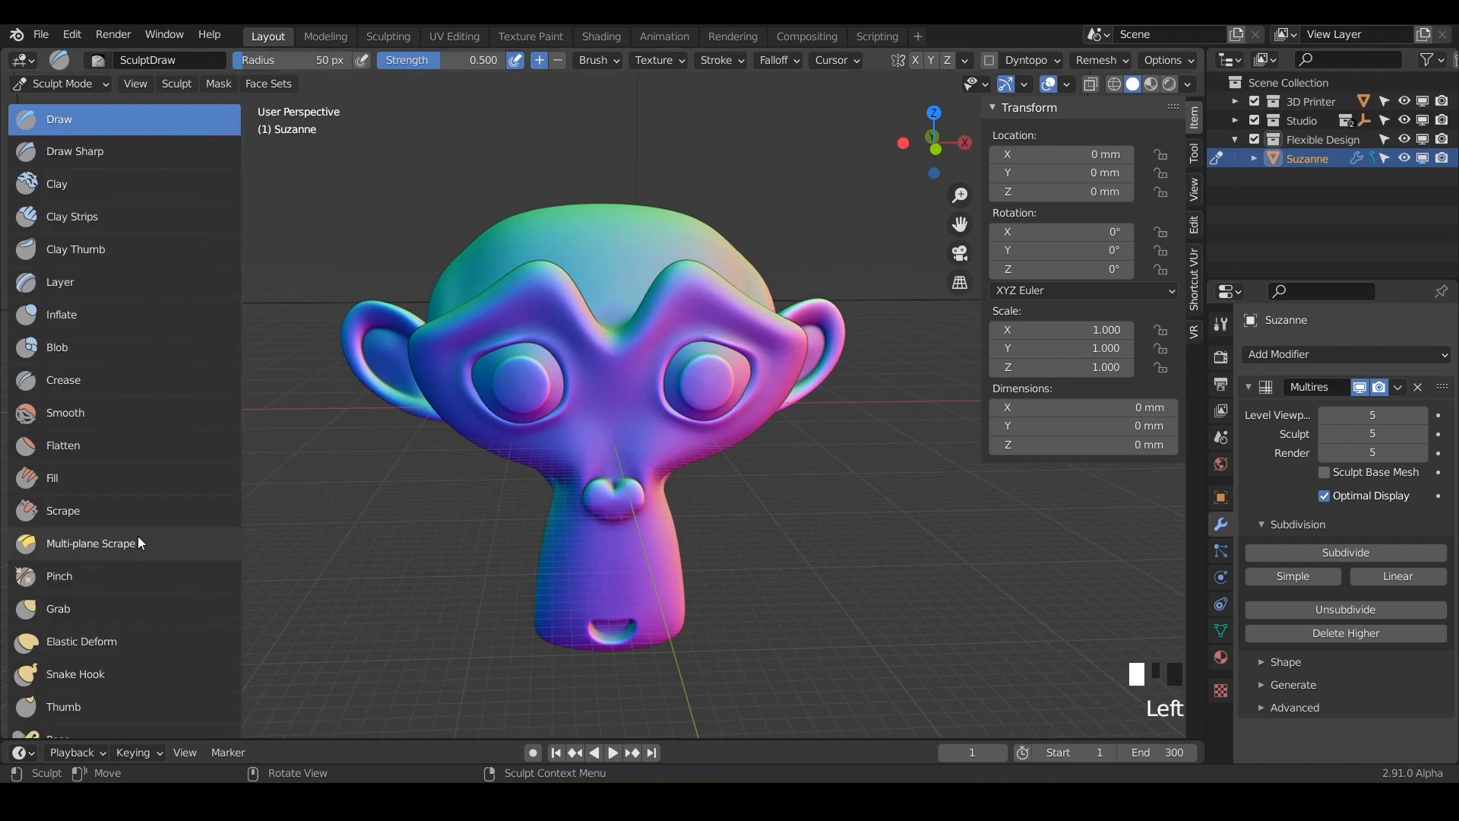
{"action": "scroll", "coordinate": [138, 535], "scroll_direction": "down", "scroll_amount": 6}
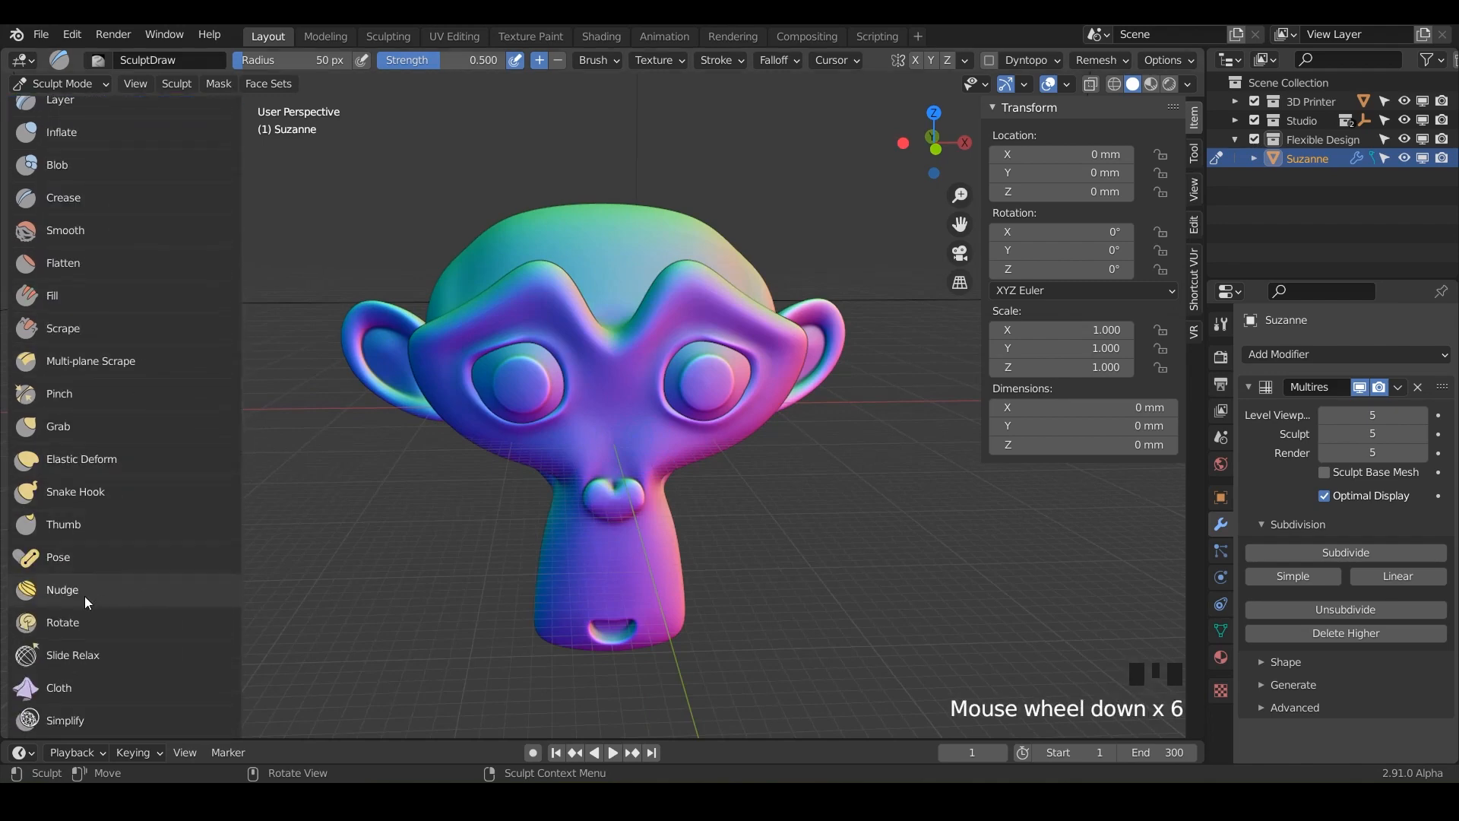
{"action": "left_click", "coordinate": [76, 590]}
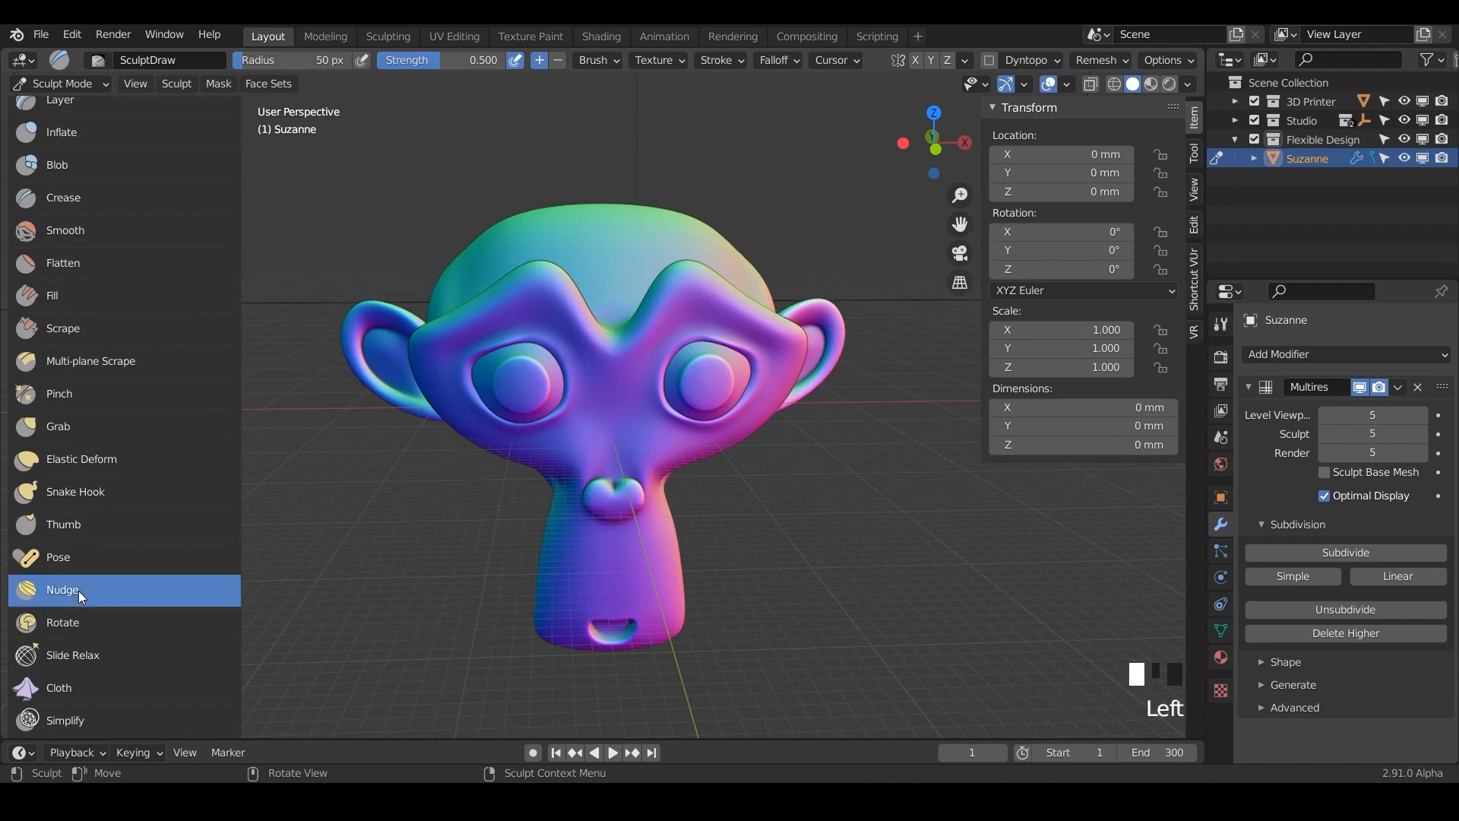
Set the Nudge brush radius to 113 px and look through its brush settings.
{"action": "mouse_move", "coordinate": [654, 395]}
{"action": "middle_mouse_down"}
{"action": "mouse_move", "coordinate": [604, 402]}
{"action": "mouse_move", "coordinate": [652, 315]}
{"action": "middle_mouse_up"}
{"action": "scroll", "coordinate": [603, 401], "scroll_direction": "up", "scroll_amount": 3}
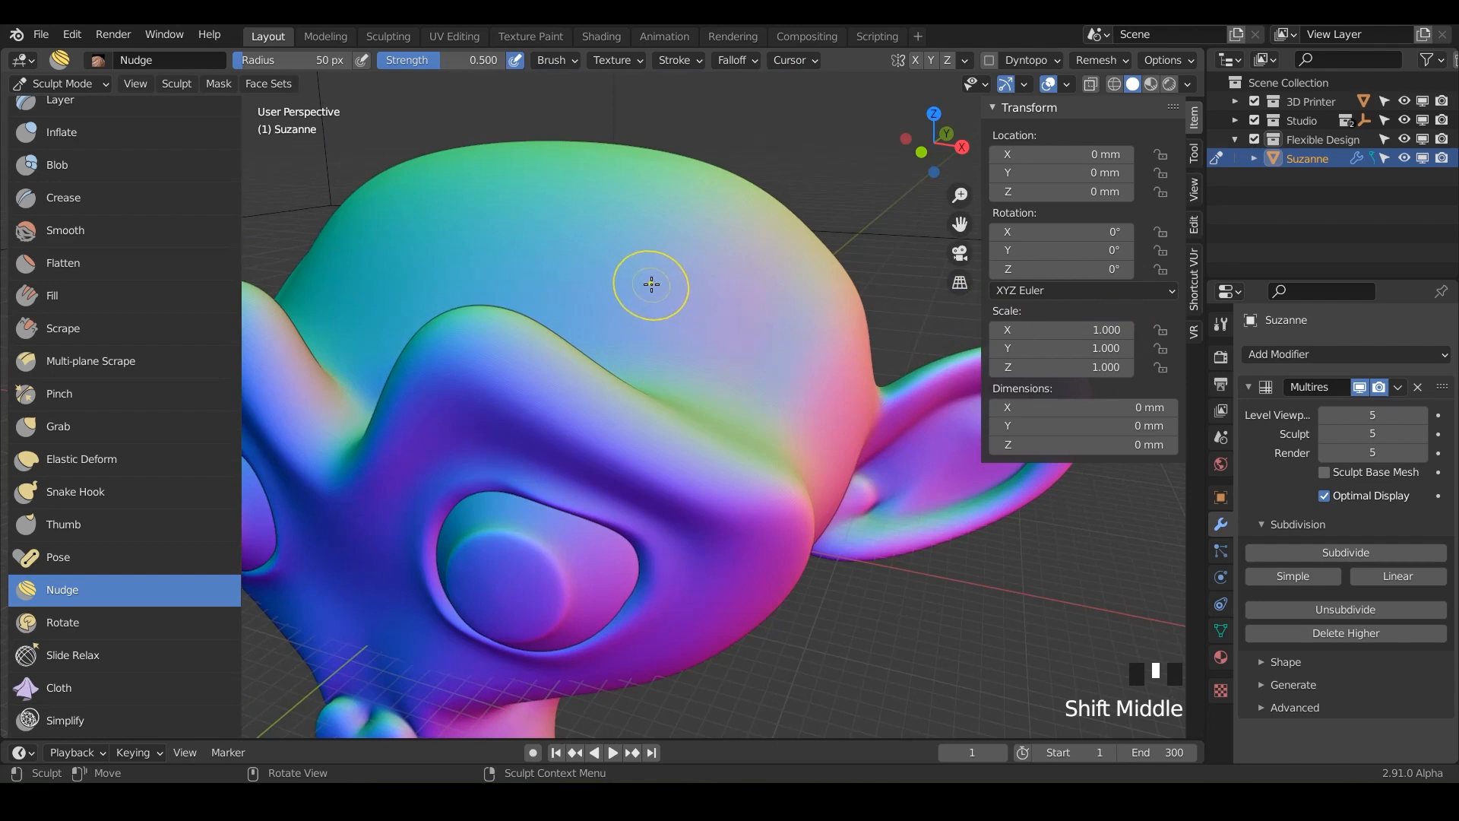
{"action": "key", "text": "f"}
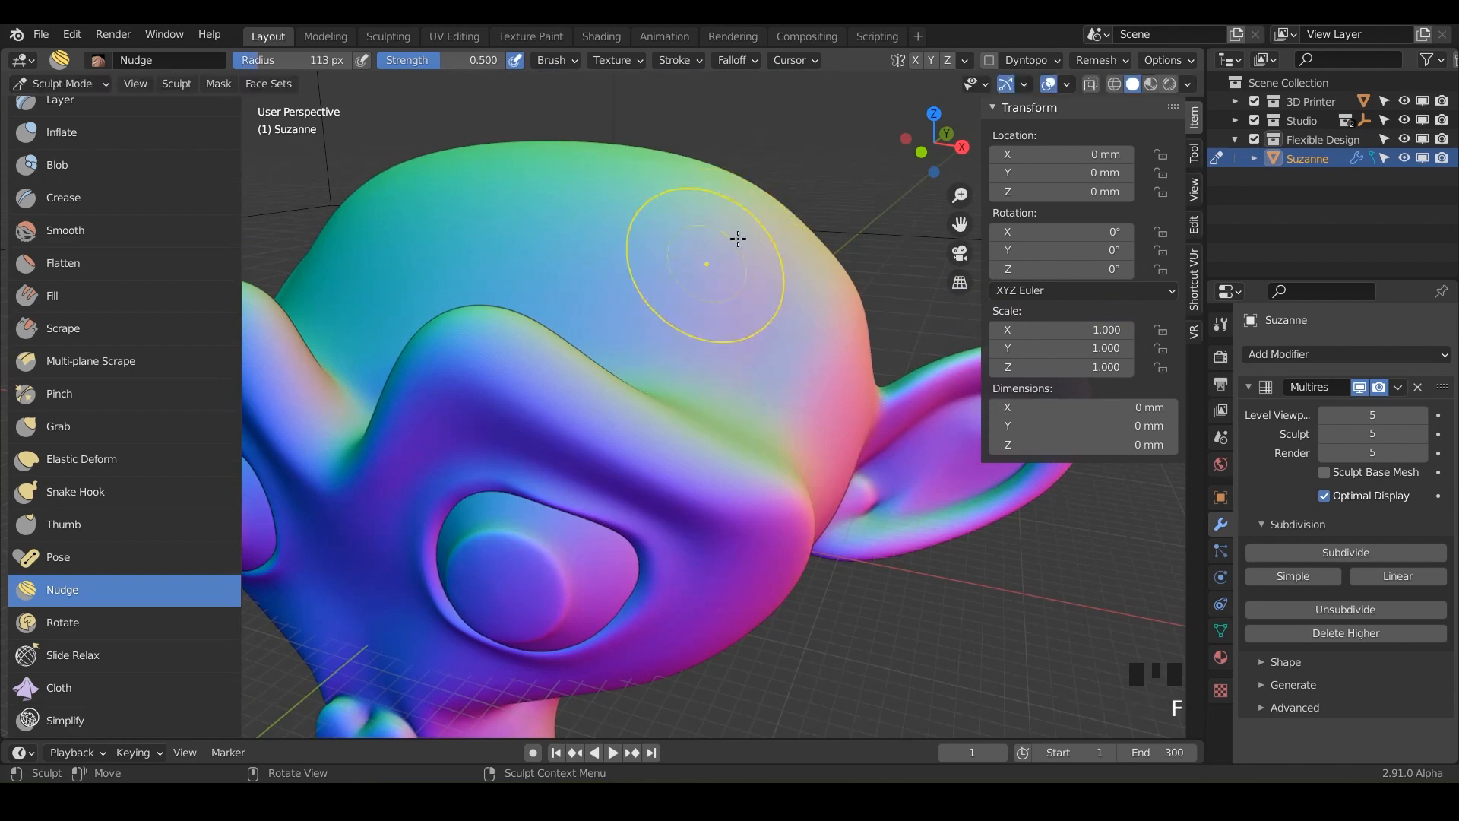
{"action": "mouse_move", "coordinate": [668, 326]}
{"action": "middle_mouse_down"}
{"action": "mouse_move", "coordinate": [586, 358]}
{"action": "mouse_move", "coordinate": [531, 221]}
{"action": "middle_mouse_up"}
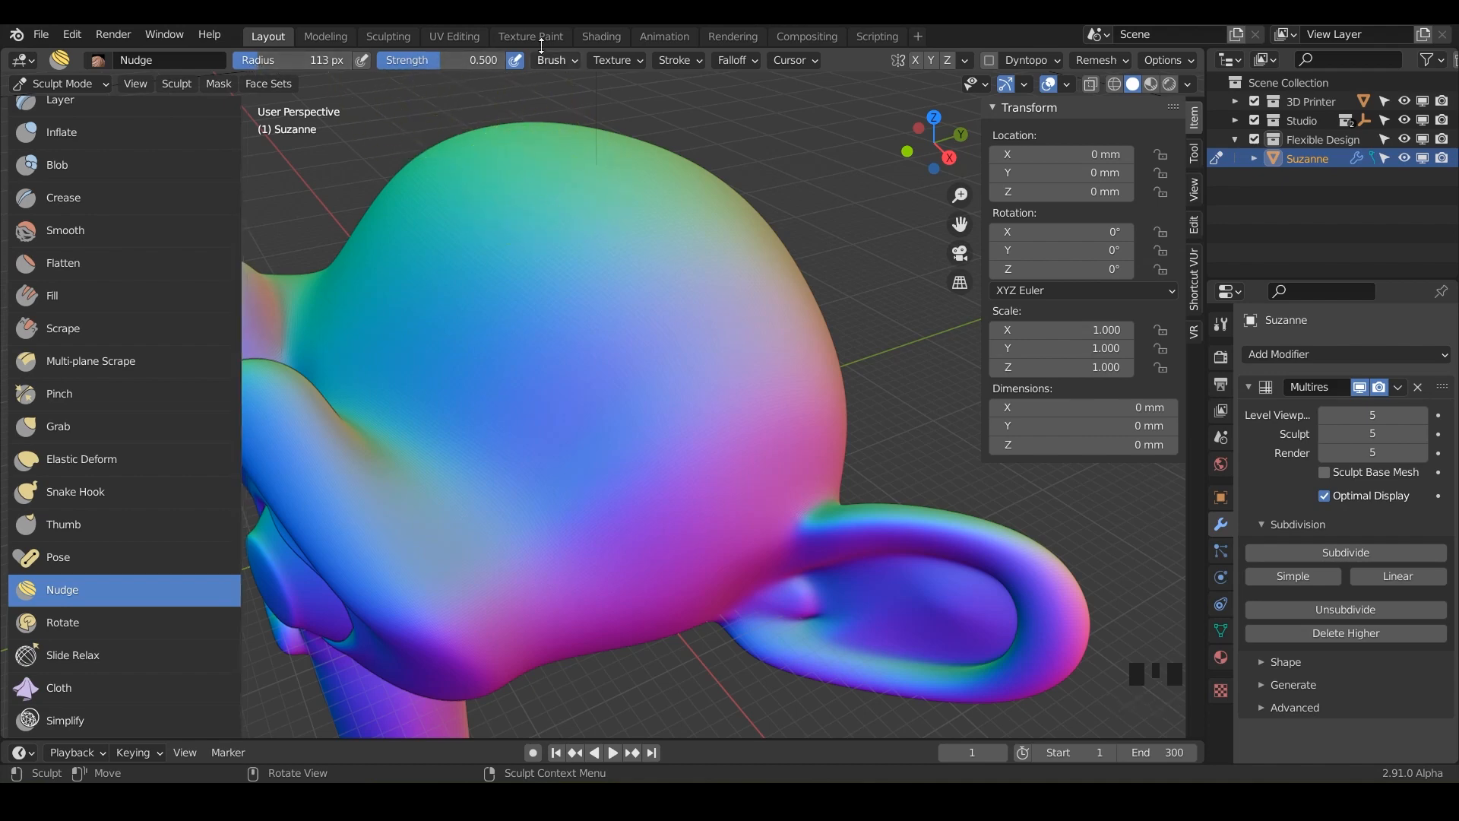
{"action": "left_click", "coordinate": [1195, 156]}
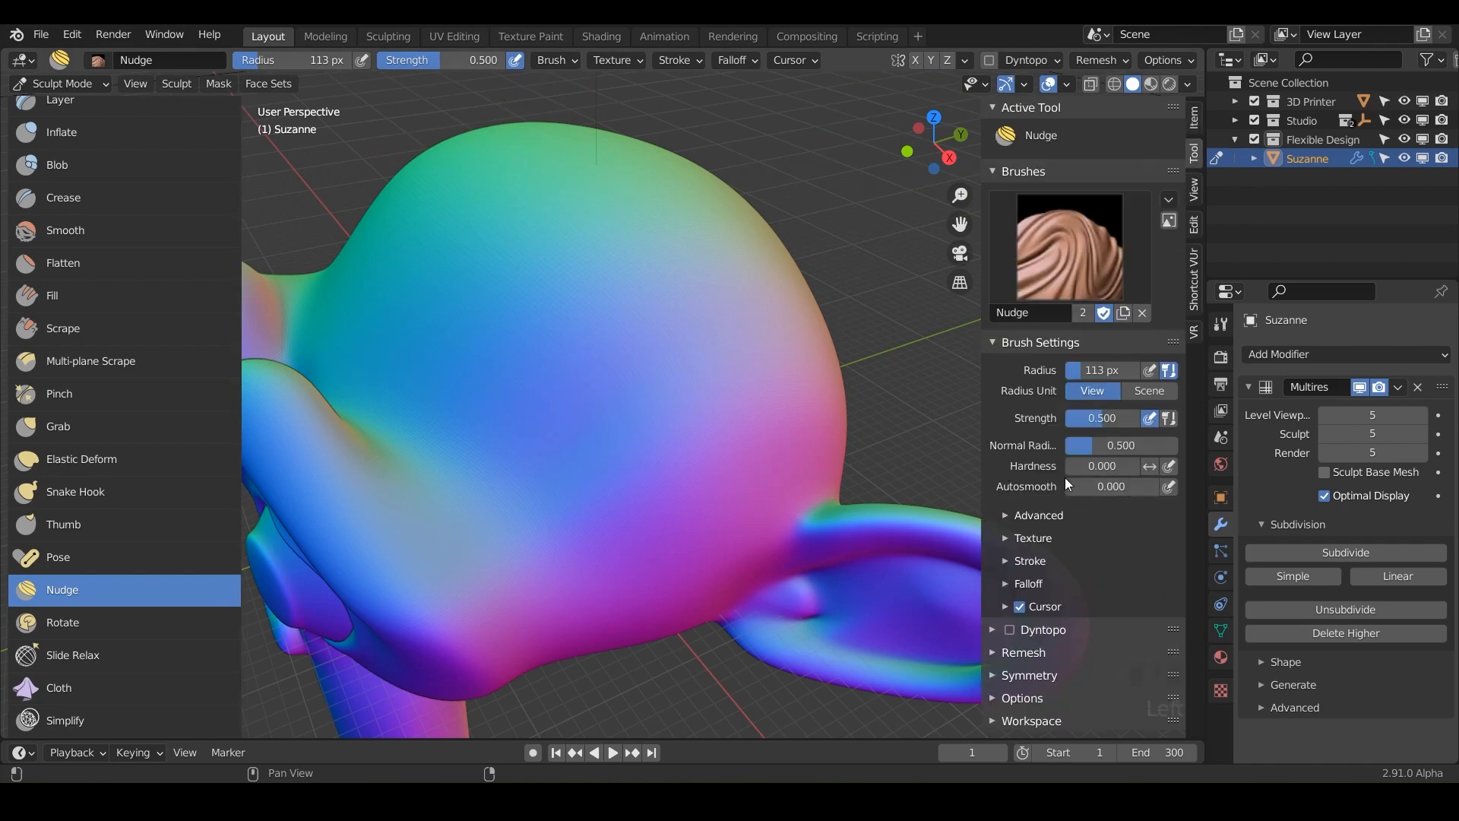
{"action": "left_click", "coordinate": [1193, 122]}
Nudge the surface of the monkey's temple beside the eye with a short stroke.
{"action": "middle_click_drag", "start_coordinate": [798, 342], "coordinate": [626, 384]}
{"action": "scroll", "coordinate": [628, 444], "scroll_direction": "down", "scroll_amount": 2}
{"action": "scroll", "coordinate": [623, 383], "scroll_direction": "up", "scroll_amount": 2}
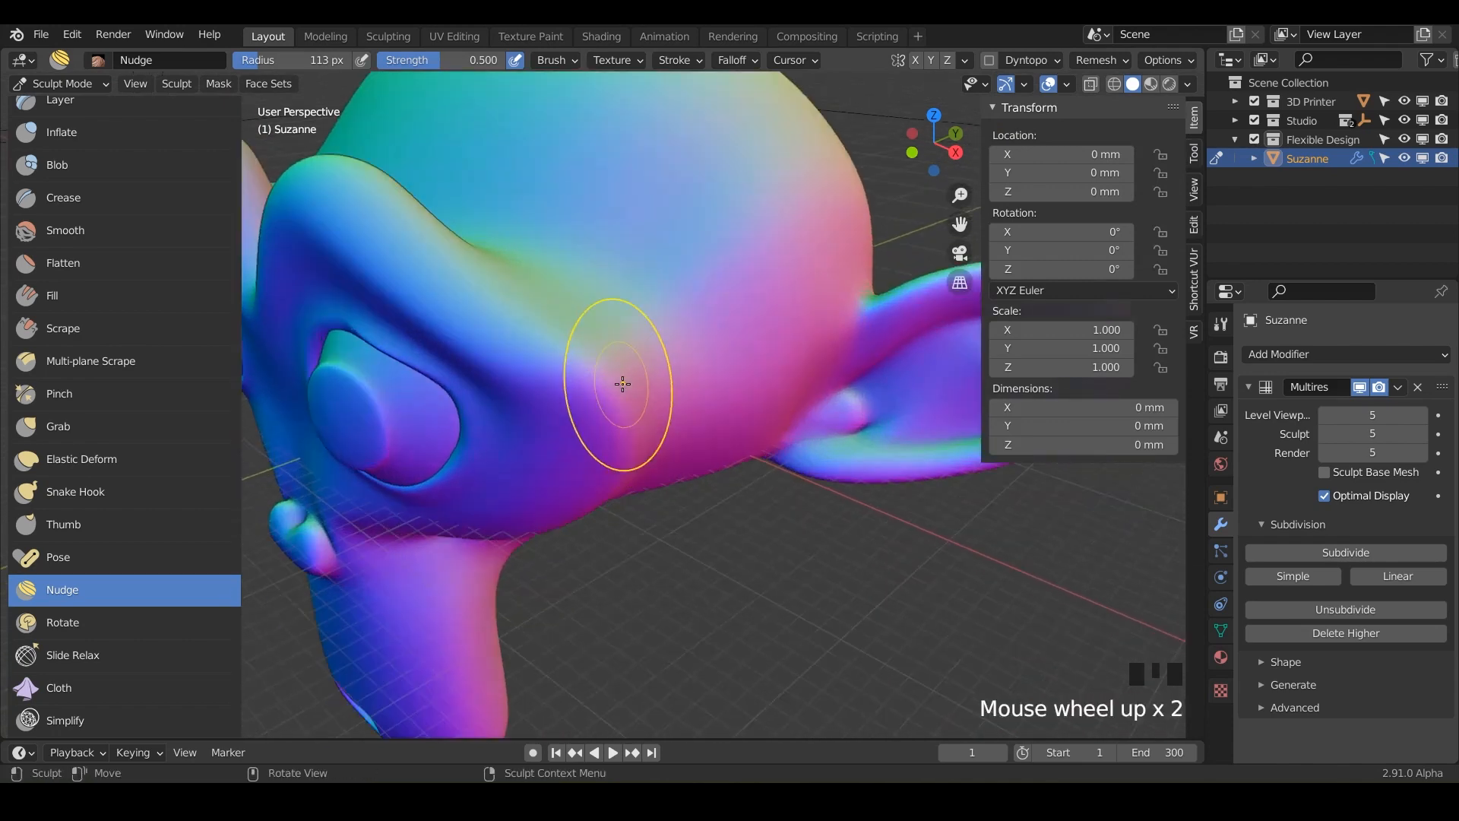
{"action": "scroll", "coordinate": [623, 383], "scroll_direction": "up", "scroll_amount": 1}
{"action": "mouse_move", "coordinate": [623, 384]}
{"action": "left_mouse_down"}
{"action": "mouse_move", "coordinate": [606, 381]}
{"action": "mouse_move", "coordinate": [628, 369]}
{"action": "left_mouse_up"}
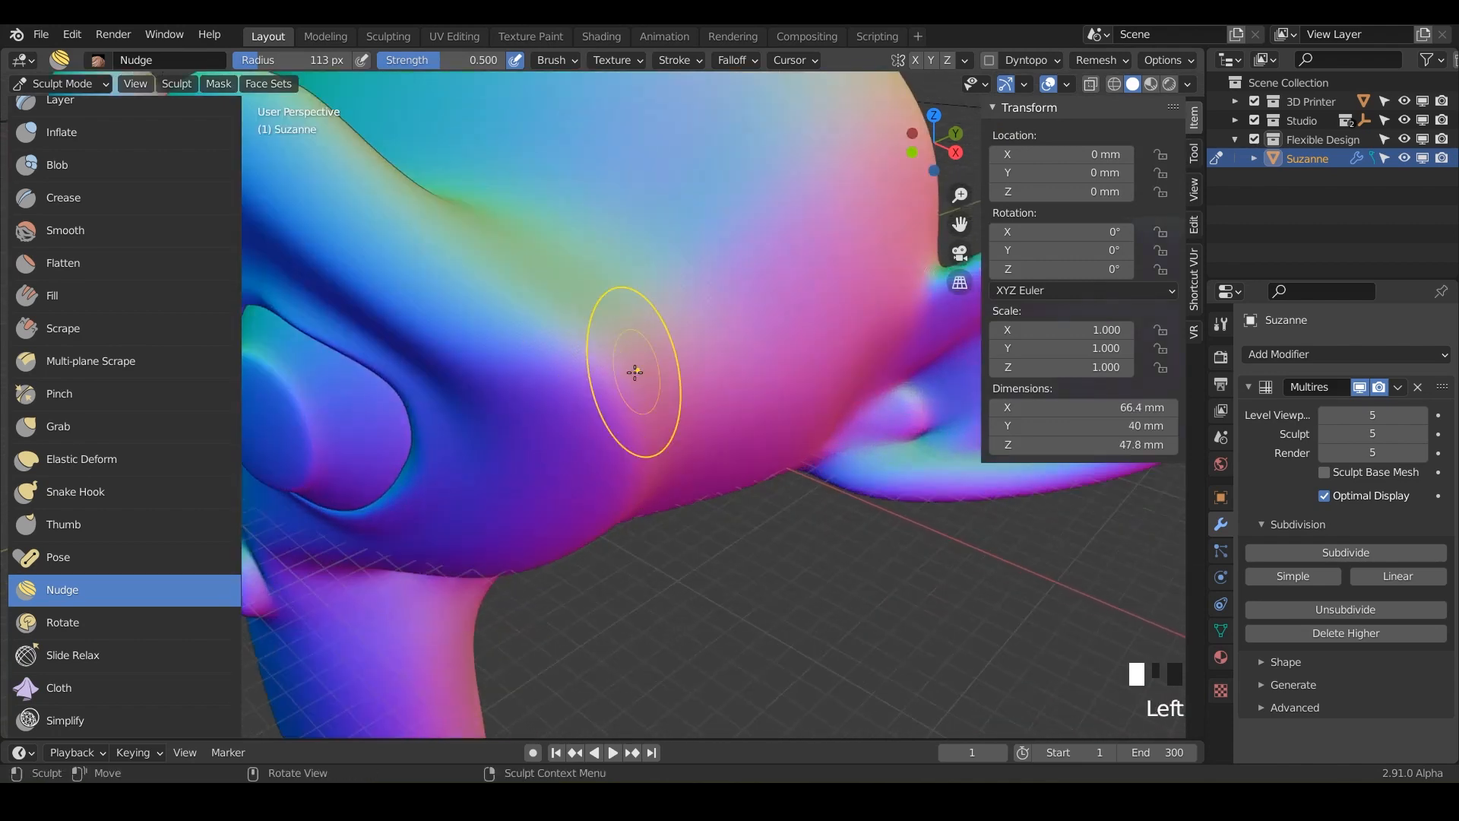
Turn on the wireframe overlay and nudge the mesh on the side of the skull above the ear with several strokes.
{"action": "left_click", "coordinate": [1067, 84]}
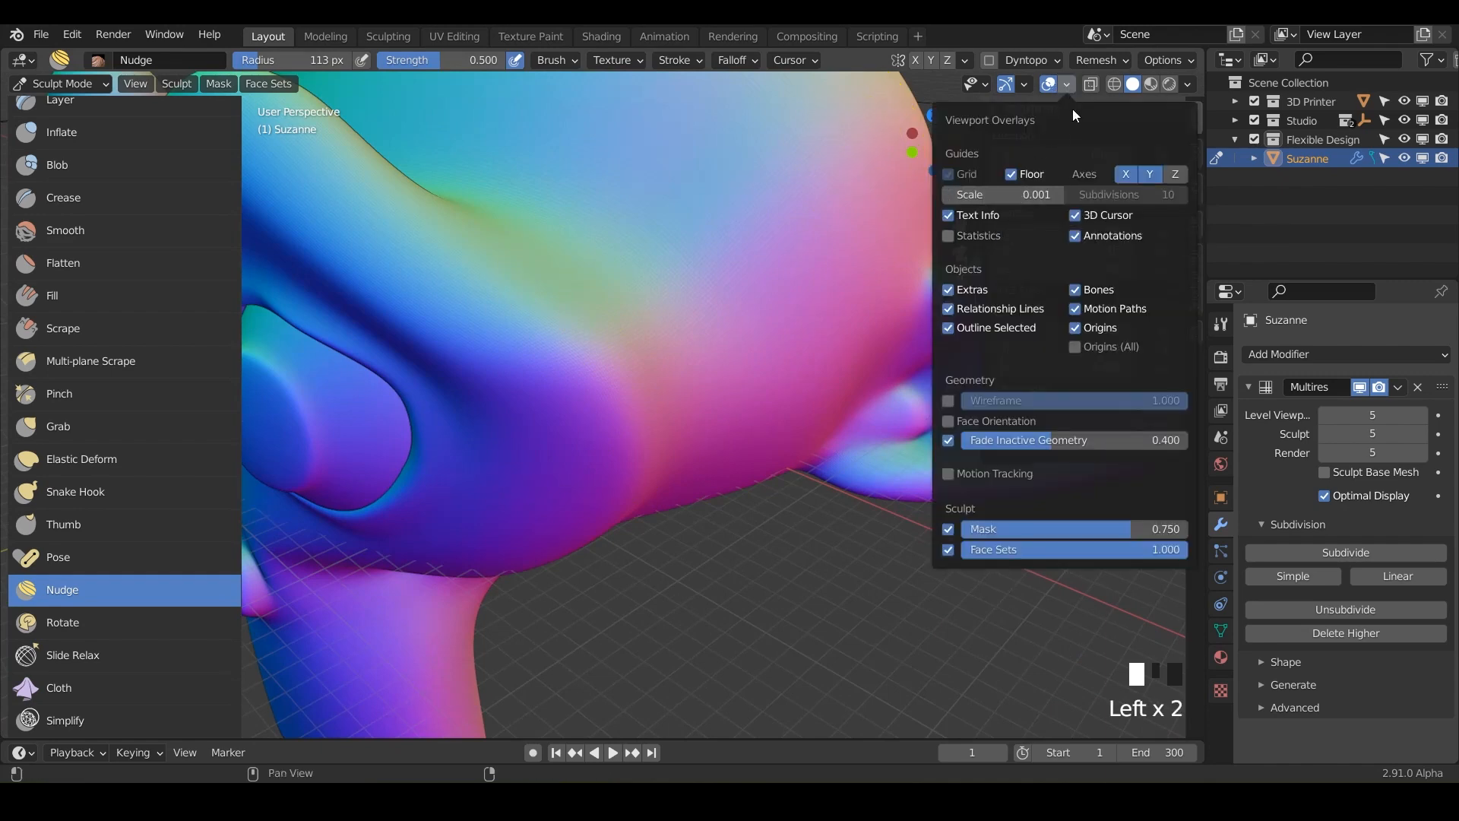
{"action": "left_click", "coordinate": [949, 399]}
{"action": "mouse_move", "coordinate": [682, 358]}
{"action": "middle_mouse_down"}
{"action": "mouse_move", "coordinate": [660, 348]}
{"action": "mouse_move", "coordinate": [613, 398]}
{"action": "mouse_move", "coordinate": [594, 335]}
{"action": "middle_mouse_up"}
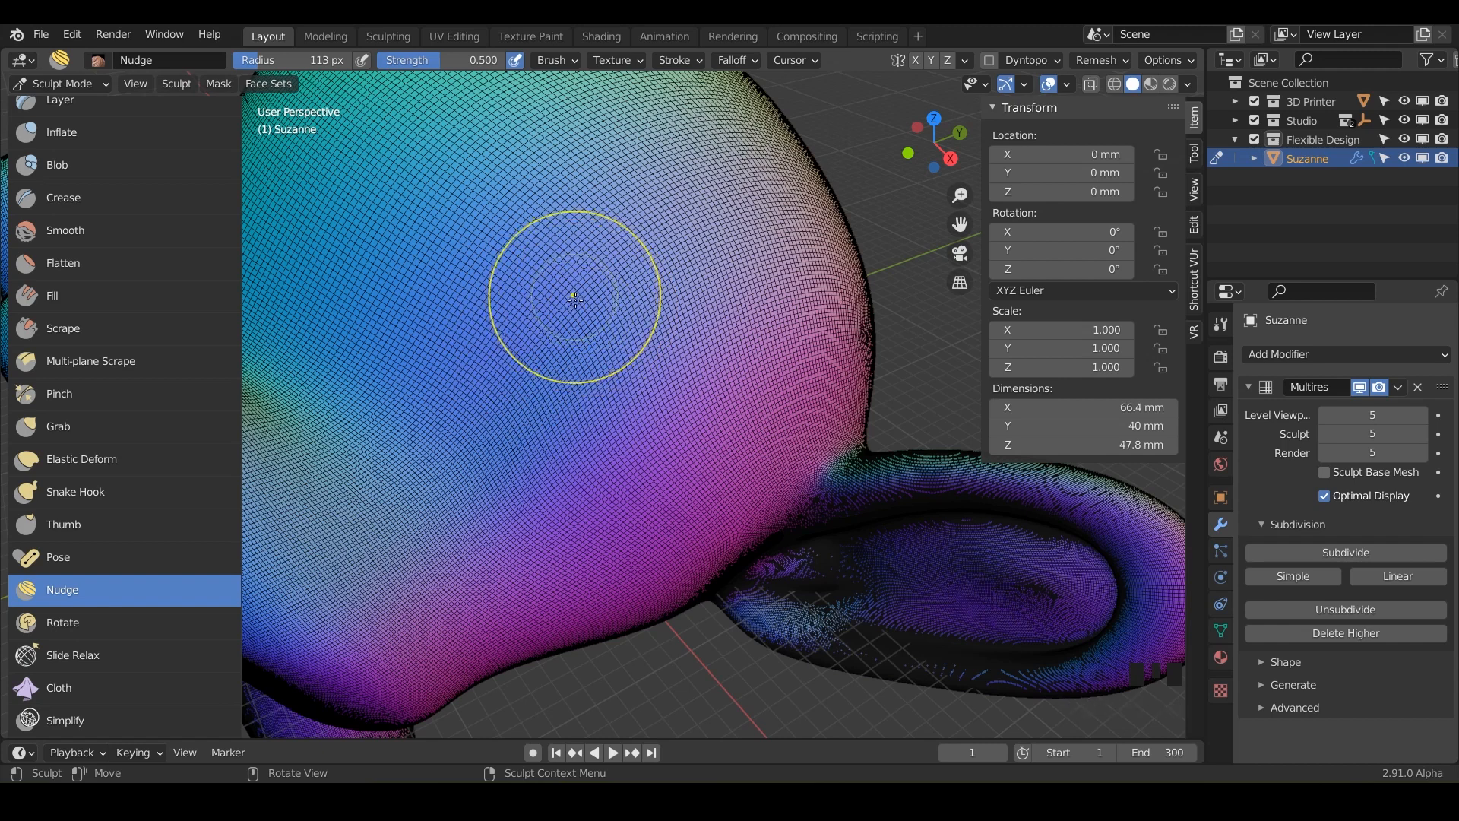
{"action": "mouse_move", "coordinate": [570, 286]}
{"action": "left_mouse_down"}
{"action": "mouse_move", "coordinate": [600, 342]}
{"action": "mouse_move", "coordinate": [668, 357]}
{"action": "mouse_move", "coordinate": [697, 383]}
{"action": "mouse_move", "coordinate": [680, 382]}
{"action": "left_mouse_up"}
{"action": "mouse_move", "coordinate": [509, 399]}
{"action": "left_mouse_down"}
{"action": "mouse_move", "coordinate": [486, 433]}
{"action": "mouse_move", "coordinate": [512, 479]}
{"action": "left_mouse_up"}
{"action": "left_click_drag", "start_coordinate": [606, 332], "coordinate": [593, 338]}
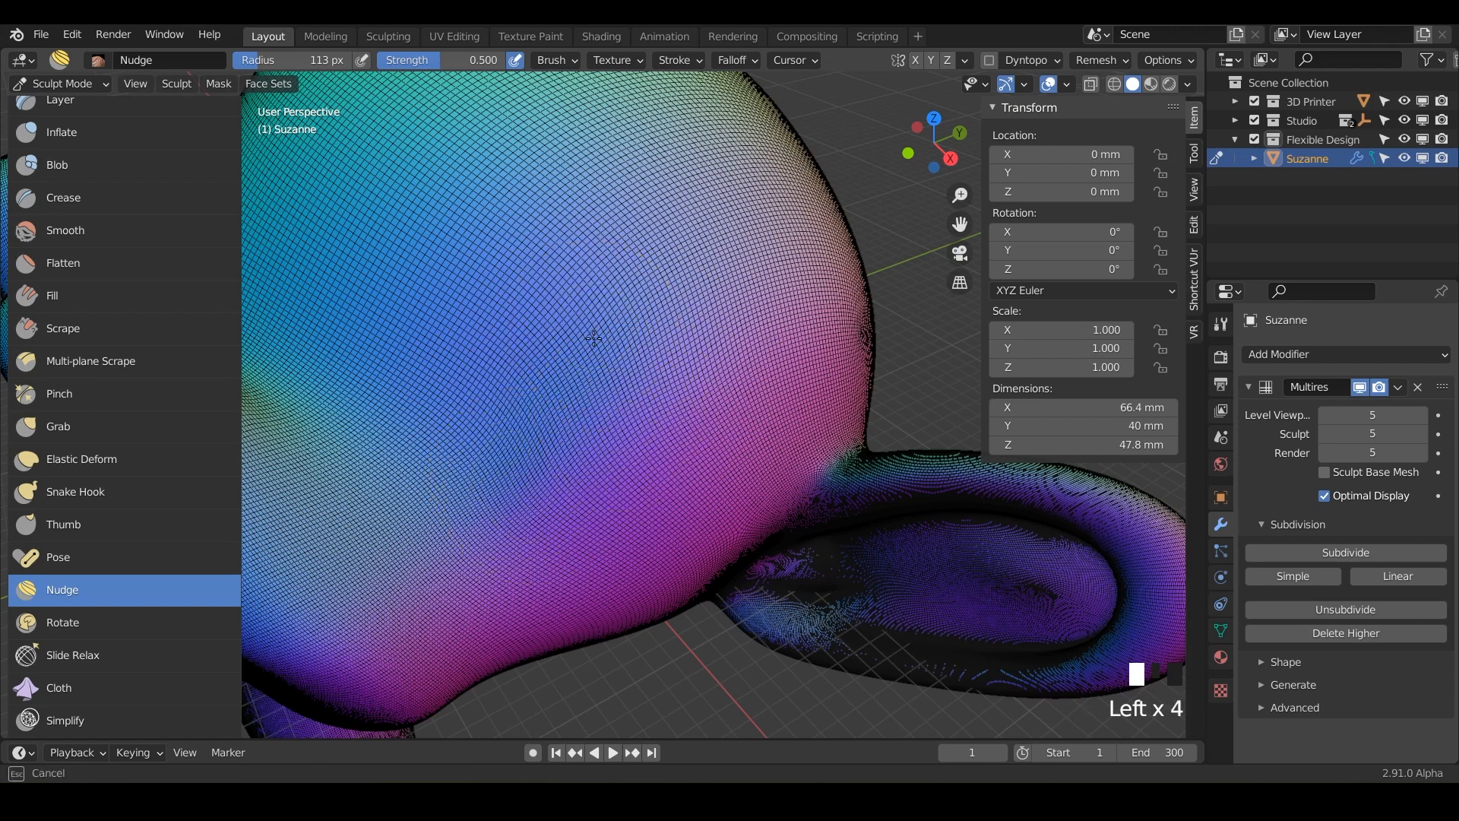
{"action": "left_click_drag", "start_coordinate": [604, 392], "coordinate": [602, 429]}
{"action": "mouse_move", "coordinate": [723, 326]}
{"action": "left_mouse_down"}
{"action": "mouse_move", "coordinate": [726, 410]}
{"action": "mouse_move", "coordinate": [699, 464]}
{"action": "left_mouse_up"}
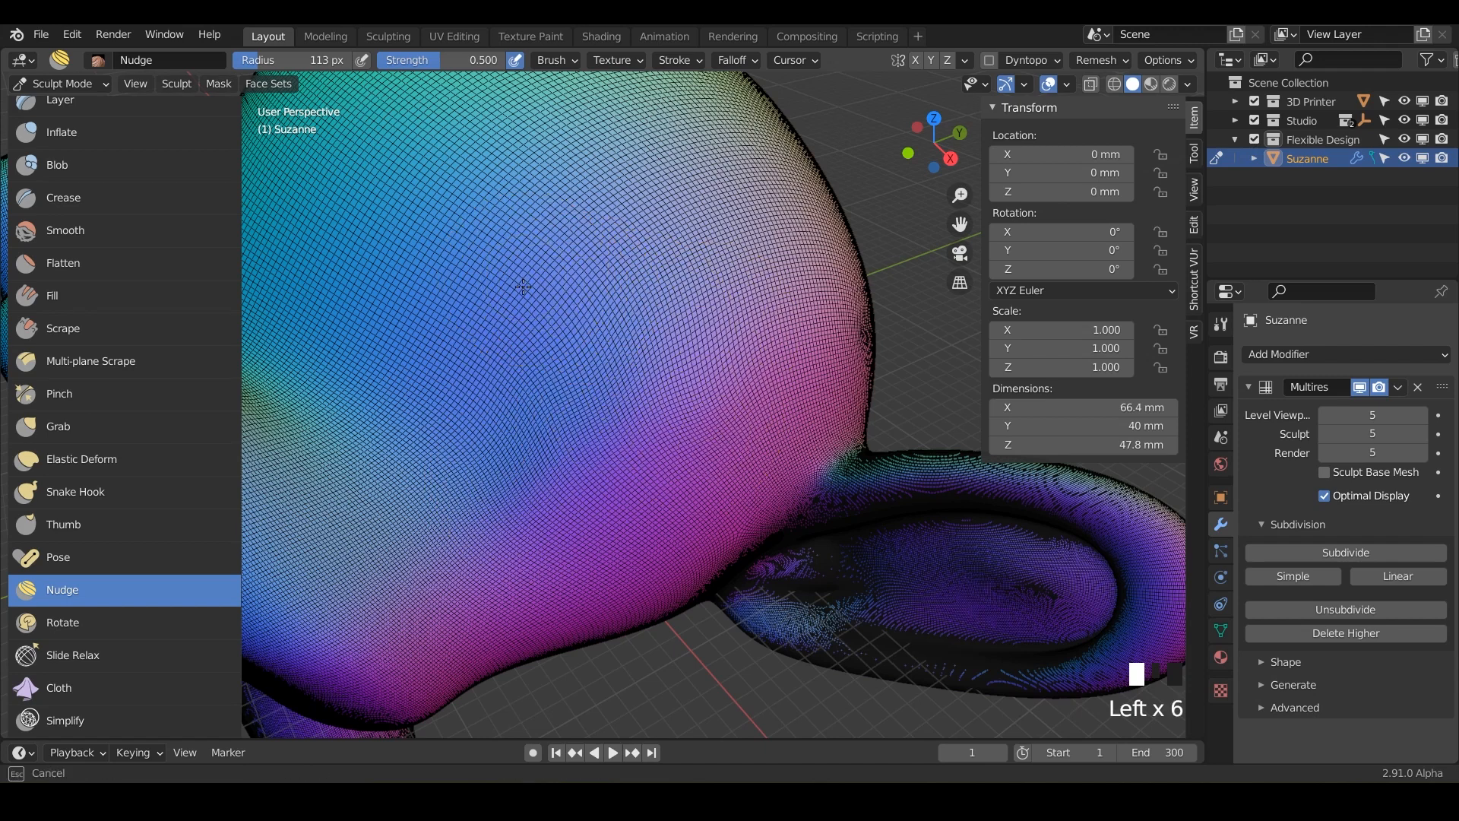
{"action": "left_click_drag", "start_coordinate": [515, 376], "coordinate": [528, 419]}
{"action": "left_click_drag", "start_coordinate": [410, 367], "coordinate": [490, 460]}
{"action": "mouse_move", "coordinate": [340, 295]}
{"action": "left_mouse_down"}
{"action": "mouse_move", "coordinate": [468, 417]}
{"action": "mouse_move", "coordinate": [482, 463]}
{"action": "left_mouse_up"}
Nudge the mesh along the side of the monkey's nose with short strokes.
{"action": "mouse_move", "coordinate": [482, 463]}
{"action": "middle_mouse_down"}
{"action": "mouse_move", "coordinate": [505, 475]}
{"action": "mouse_move", "coordinate": [577, 430]}
{"action": "mouse_move", "coordinate": [597, 467]}
{"action": "mouse_move", "coordinate": [609, 332]}
{"action": "mouse_move", "coordinate": [667, 252]}
{"action": "mouse_move", "coordinate": [597, 336]}
{"action": "middle_mouse_up"}
{"action": "scroll", "coordinate": [577, 430], "scroll_direction": "down", "scroll_amount": 5}
{"action": "scroll", "coordinate": [609, 332], "scroll_direction": "up", "scroll_amount": 3}
{"action": "scroll", "coordinate": [610, 335], "scroll_direction": "up", "scroll_amount": 2}
{"action": "scroll", "coordinate": [596, 336], "scroll_direction": "up", "scroll_amount": 3}
{"action": "scroll", "coordinate": [597, 336], "scroll_direction": "down", "scroll_amount": 3}
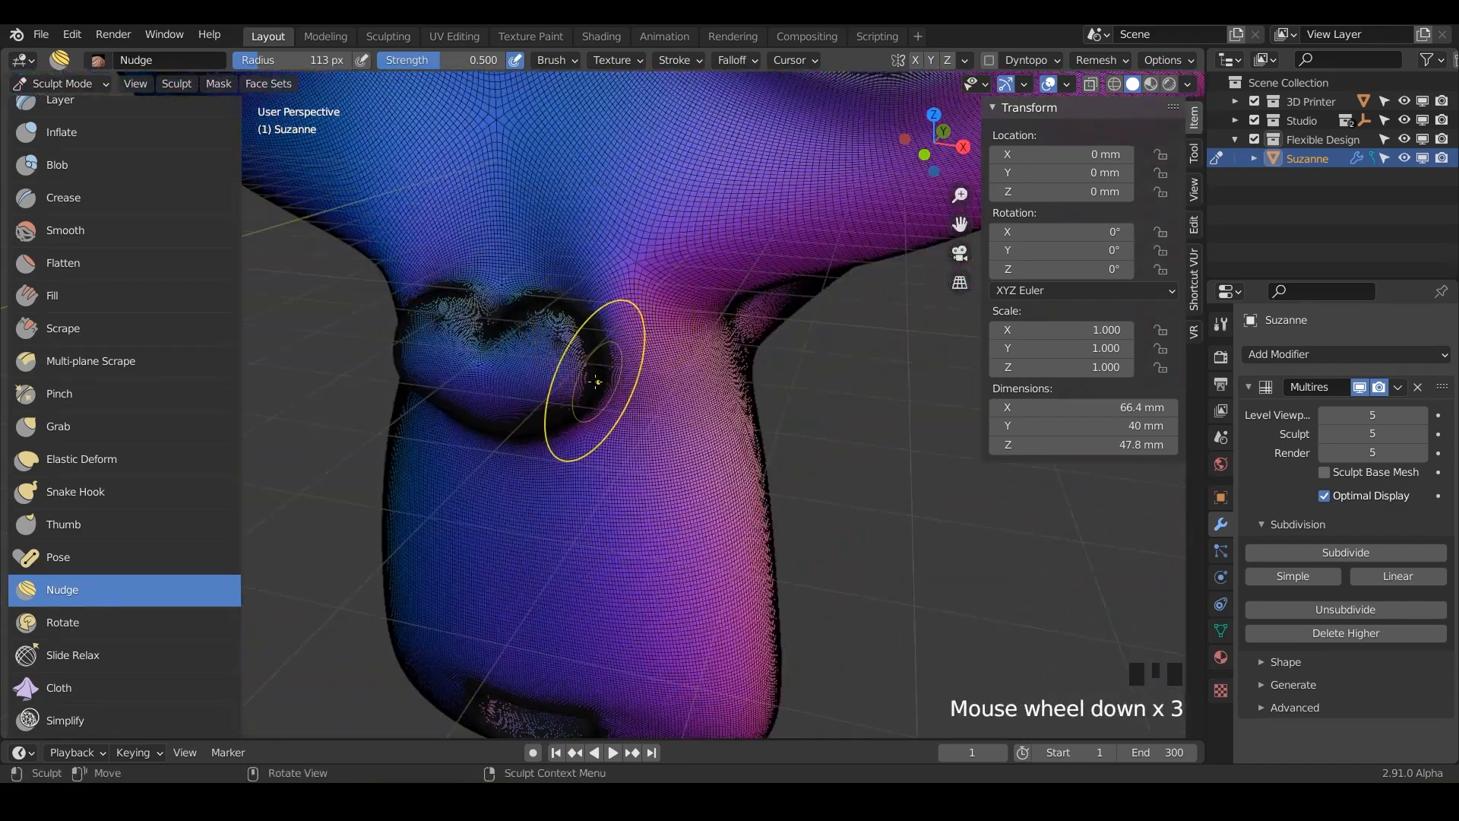
{"action": "mouse_move", "coordinate": [596, 381]}
{"action": "left_mouse_down"}
{"action": "mouse_move", "coordinate": [588, 322]}
{"action": "mouse_move", "coordinate": [557, 318]}
{"action": "left_mouse_up"}
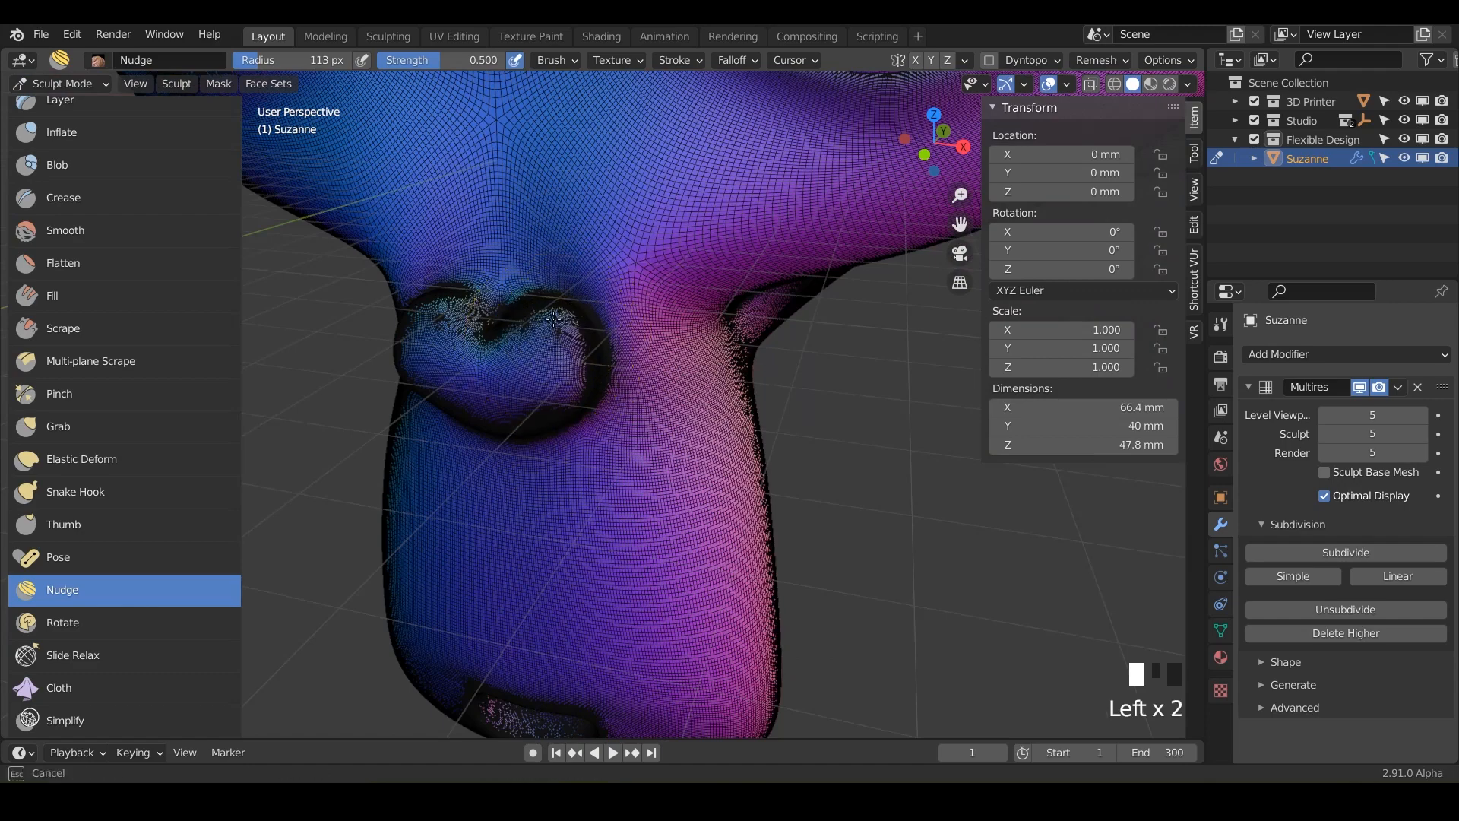
{"action": "middle_click_drag", "start_coordinate": [596, 389], "coordinate": [619, 322]}
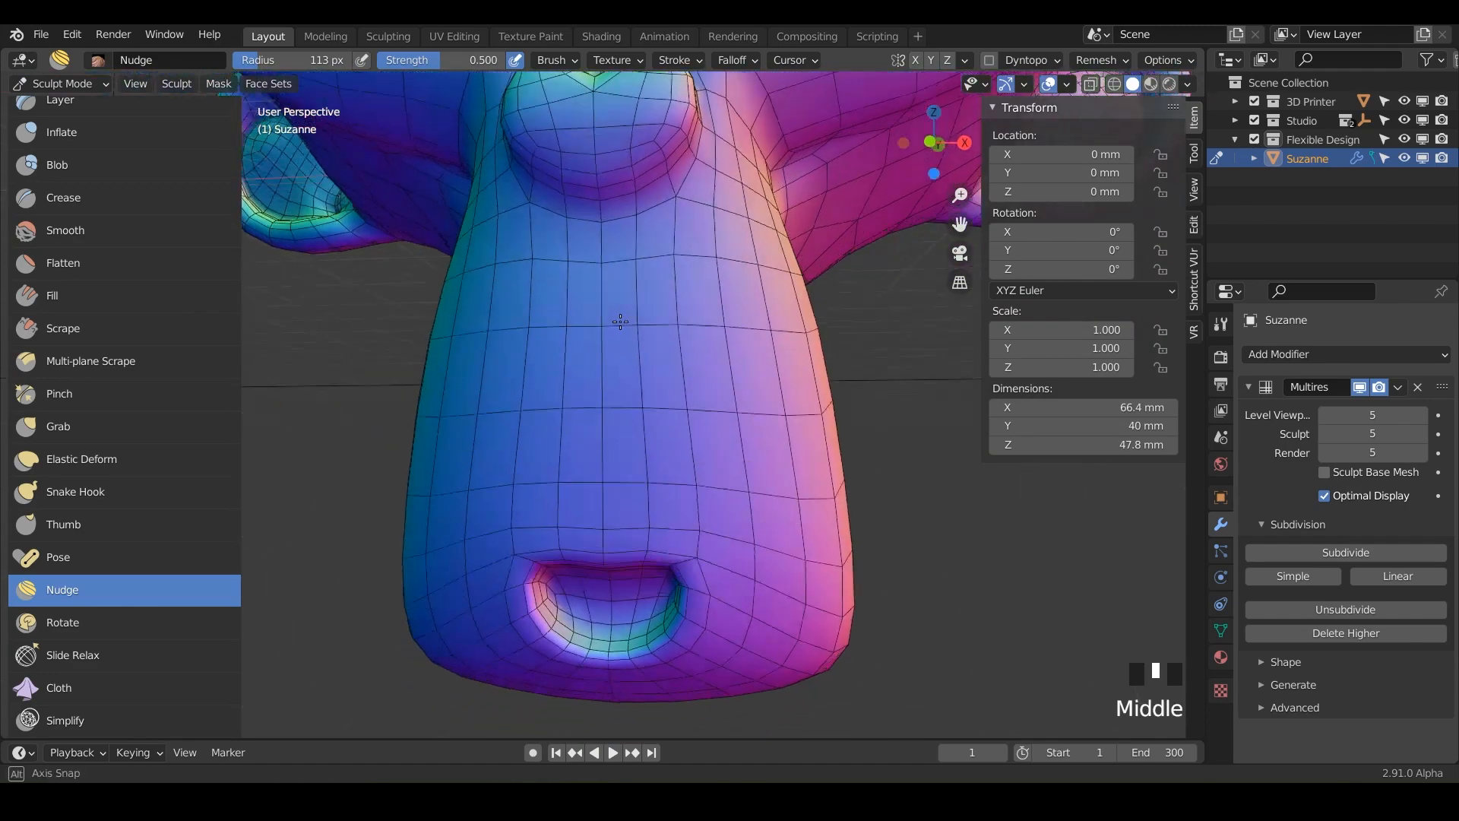
{"action": "middle_click_drag", "start_coordinate": [602, 274], "coordinate": [600, 384], "text": "shift"}
{"action": "mouse_move", "coordinate": [590, 270]}
{"action": "left_mouse_down"}
{"action": "mouse_move", "coordinate": [609, 250]}
{"action": "mouse_move", "coordinate": [572, 299]}
{"action": "left_mouse_up"}
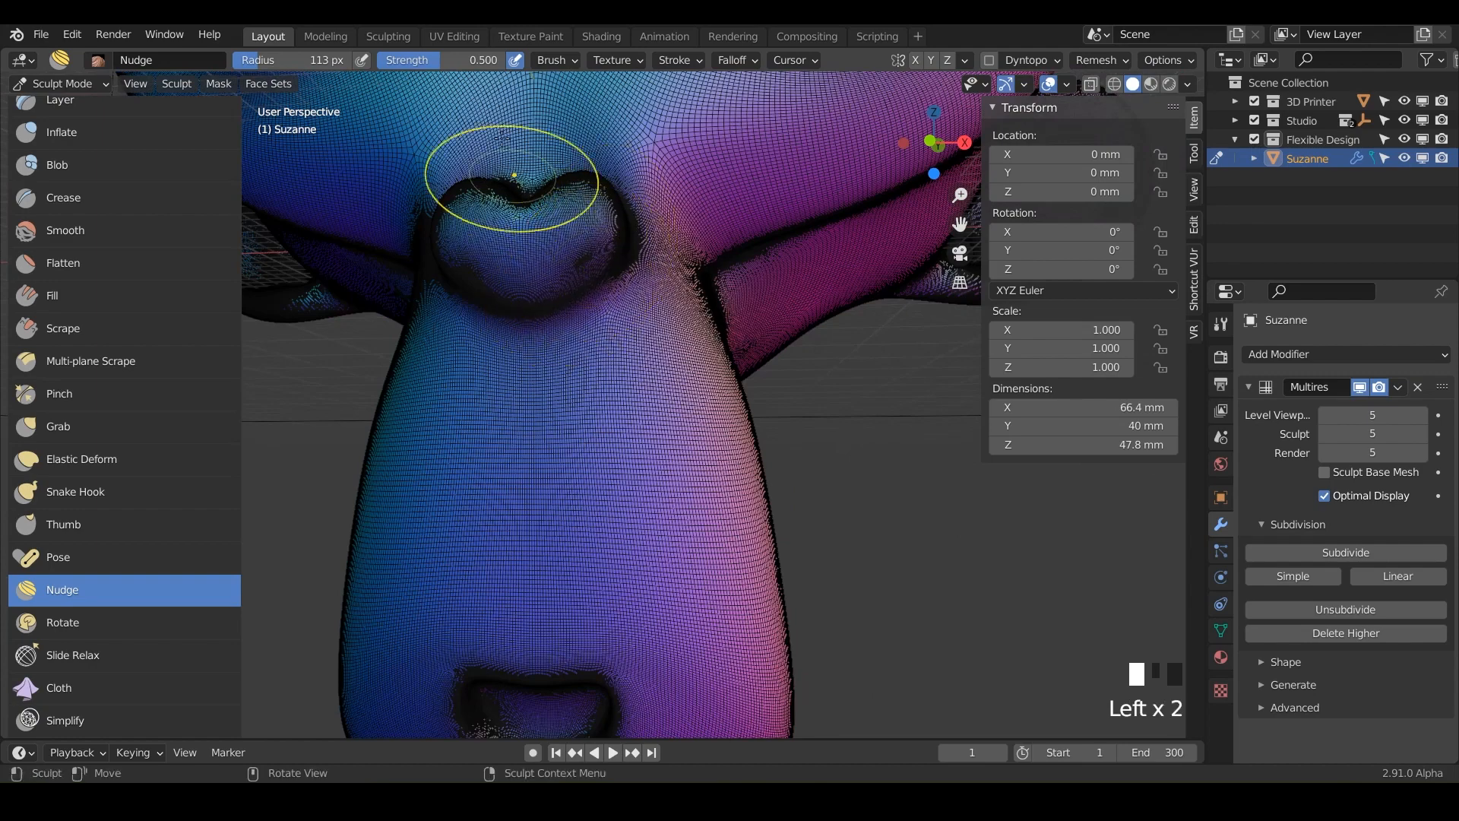
Set the brush strength to 1.000 and nudge the side of the nose with a stronger stroke.
{"action": "left_click_drag", "start_coordinate": [453, 62], "coordinate": [506, 62]}
{"action": "middle_click_drag", "start_coordinate": [593, 251], "coordinate": [651, 244]}
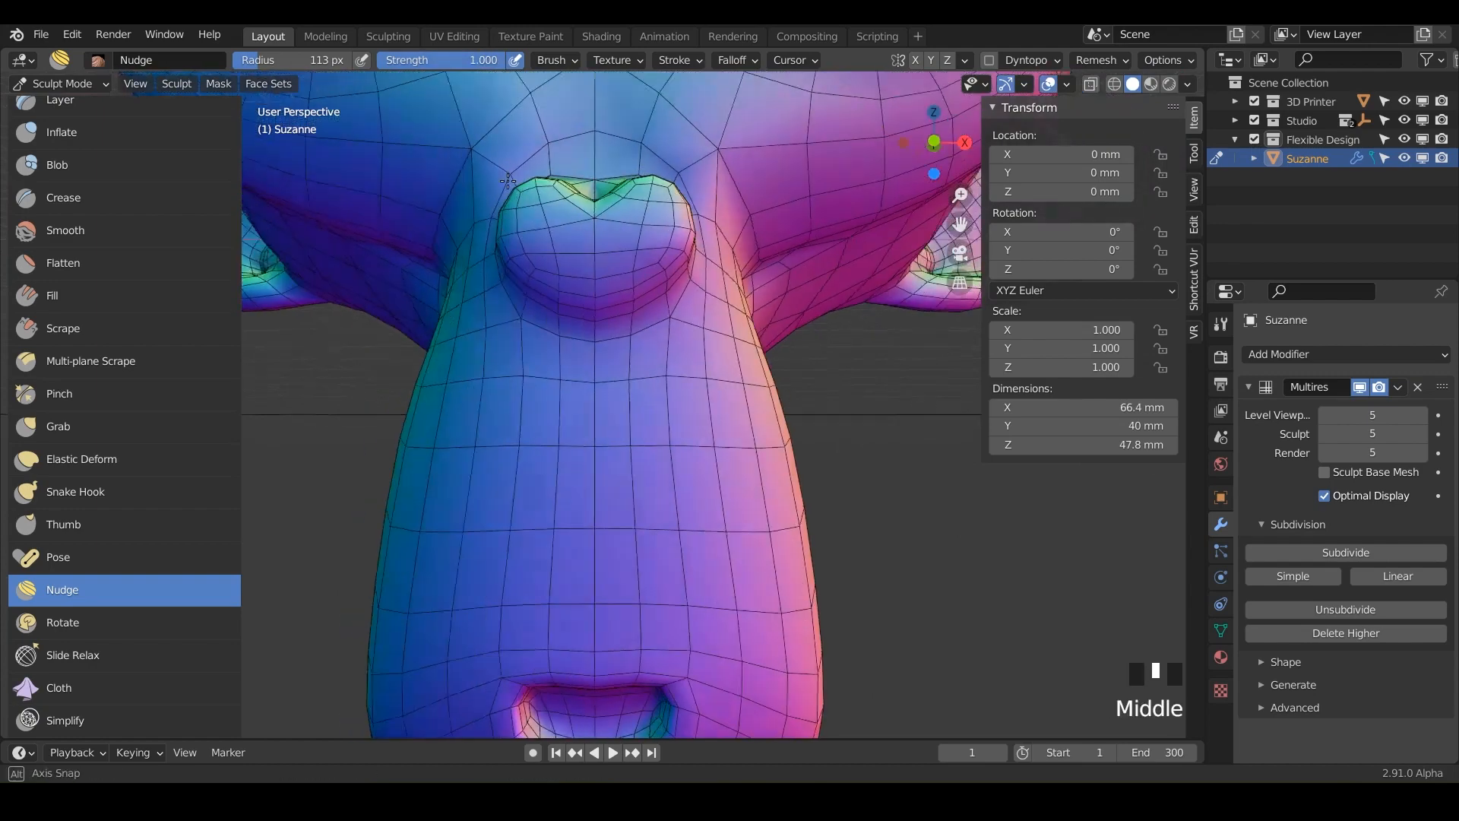
{"action": "mouse_move", "coordinate": [651, 244]}
{"action": "left_mouse_down"}
{"action": "mouse_move", "coordinate": [664, 250]}
{"action": "mouse_move", "coordinate": [642, 199]}
{"action": "left_mouse_up"}
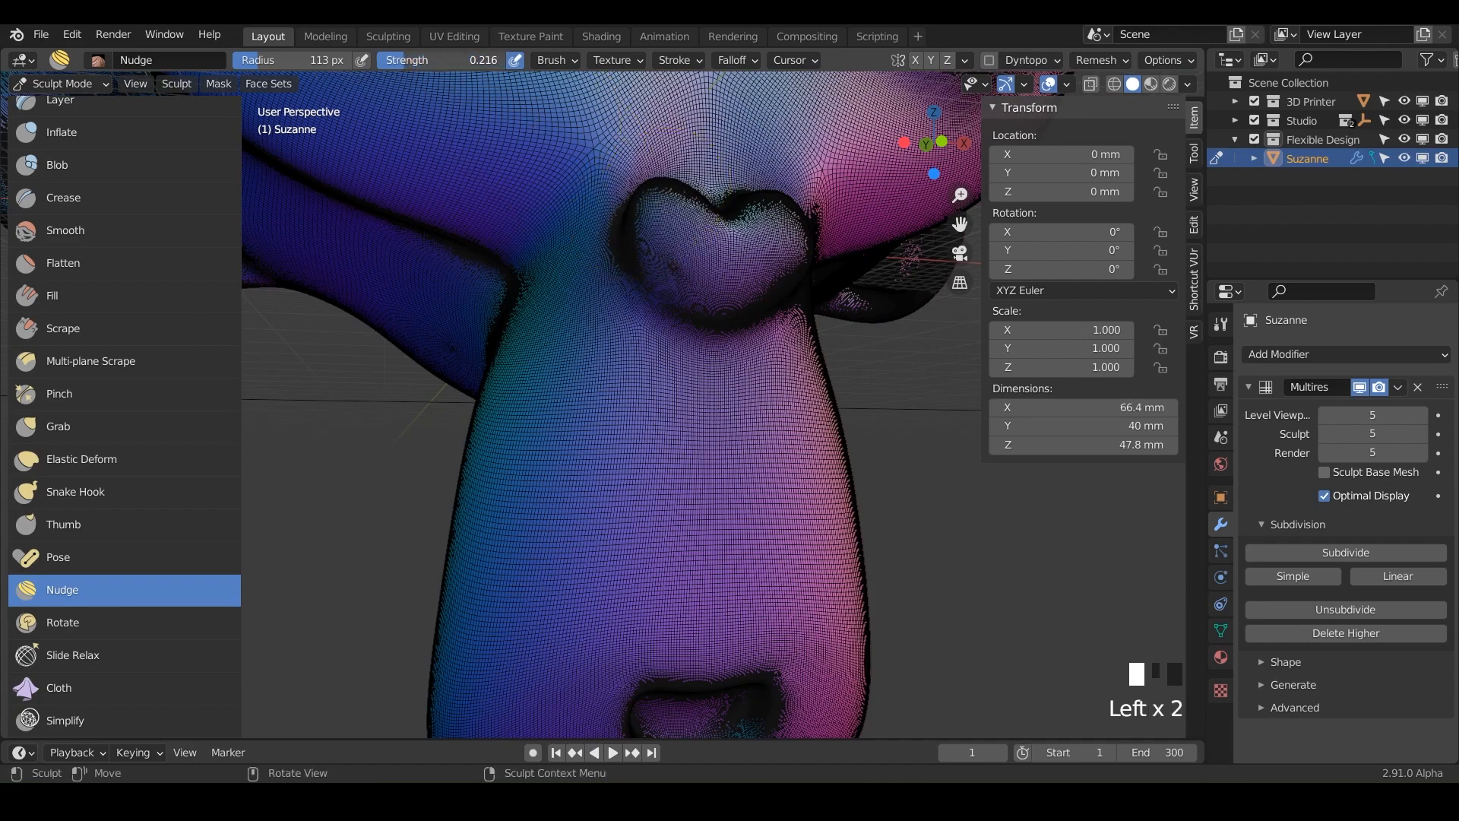
Nudge the mesh along the mouth's upper edge and corner with the brush at strength 0.216.
{"action": "middle_click_drag", "start_coordinate": [688, 373], "coordinate": [641, 461]}
{"action": "scroll", "coordinate": [597, 636], "scroll_direction": "up", "scroll_amount": 2}
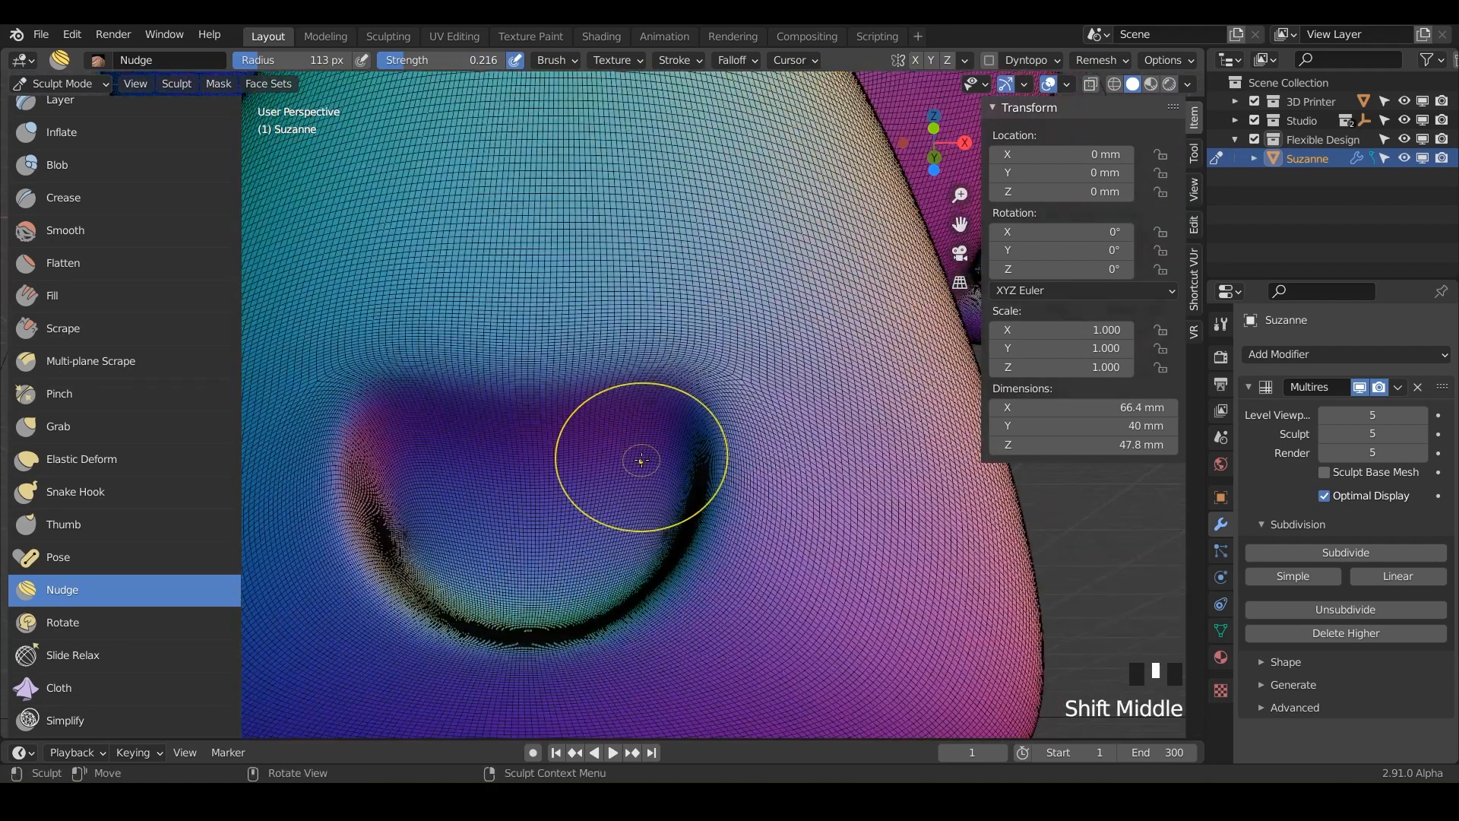
{"action": "mouse_move", "coordinate": [683, 390]}
{"action": "left_mouse_down"}
{"action": "mouse_move", "coordinate": [691, 370]}
{"action": "mouse_move", "coordinate": [733, 384]}
{"action": "mouse_move", "coordinate": [713, 379]}
{"action": "left_mouse_up"}
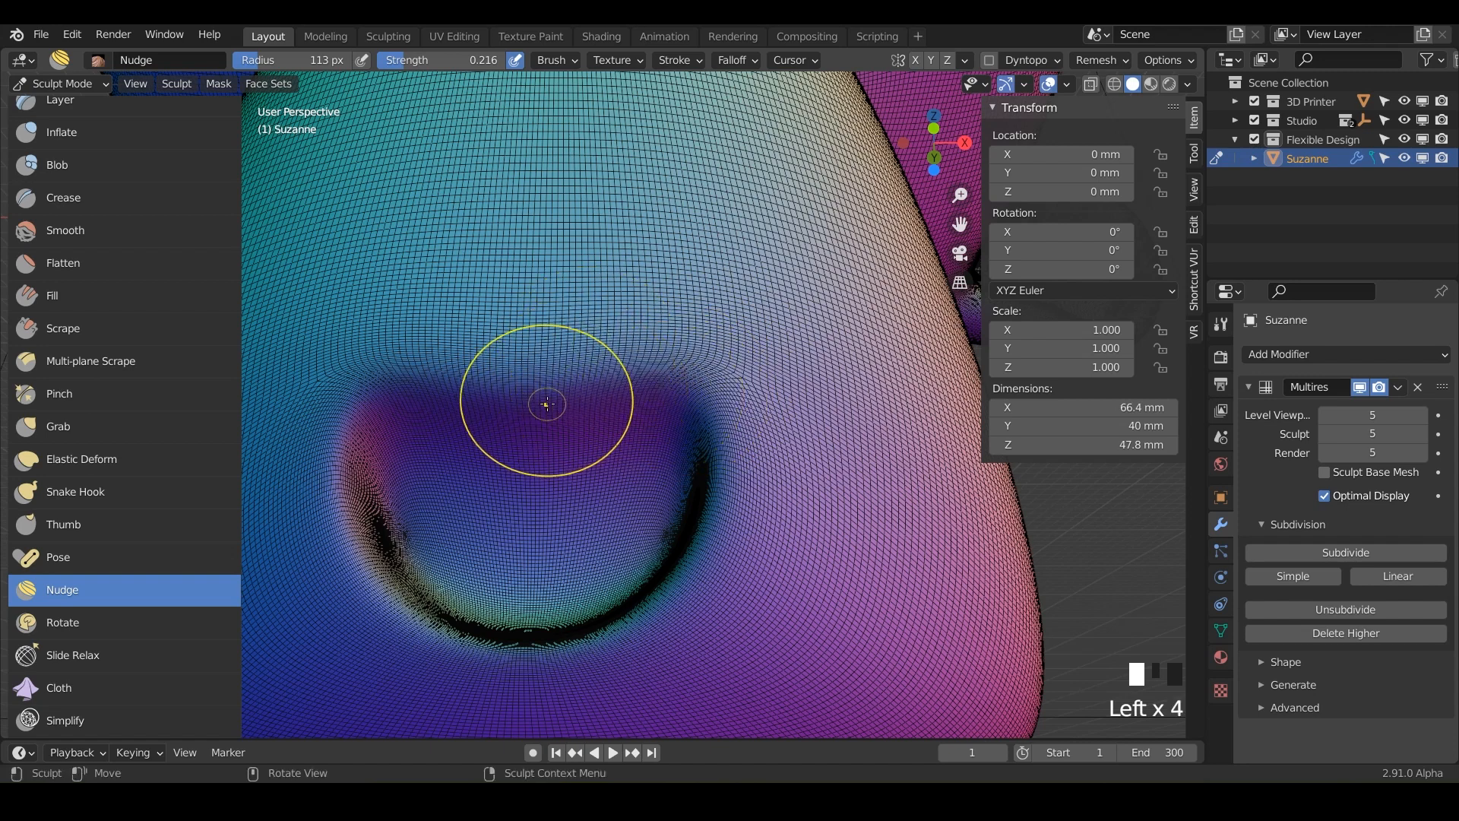
{"action": "left_click_drag", "start_coordinate": [489, 389], "coordinate": [475, 349]}
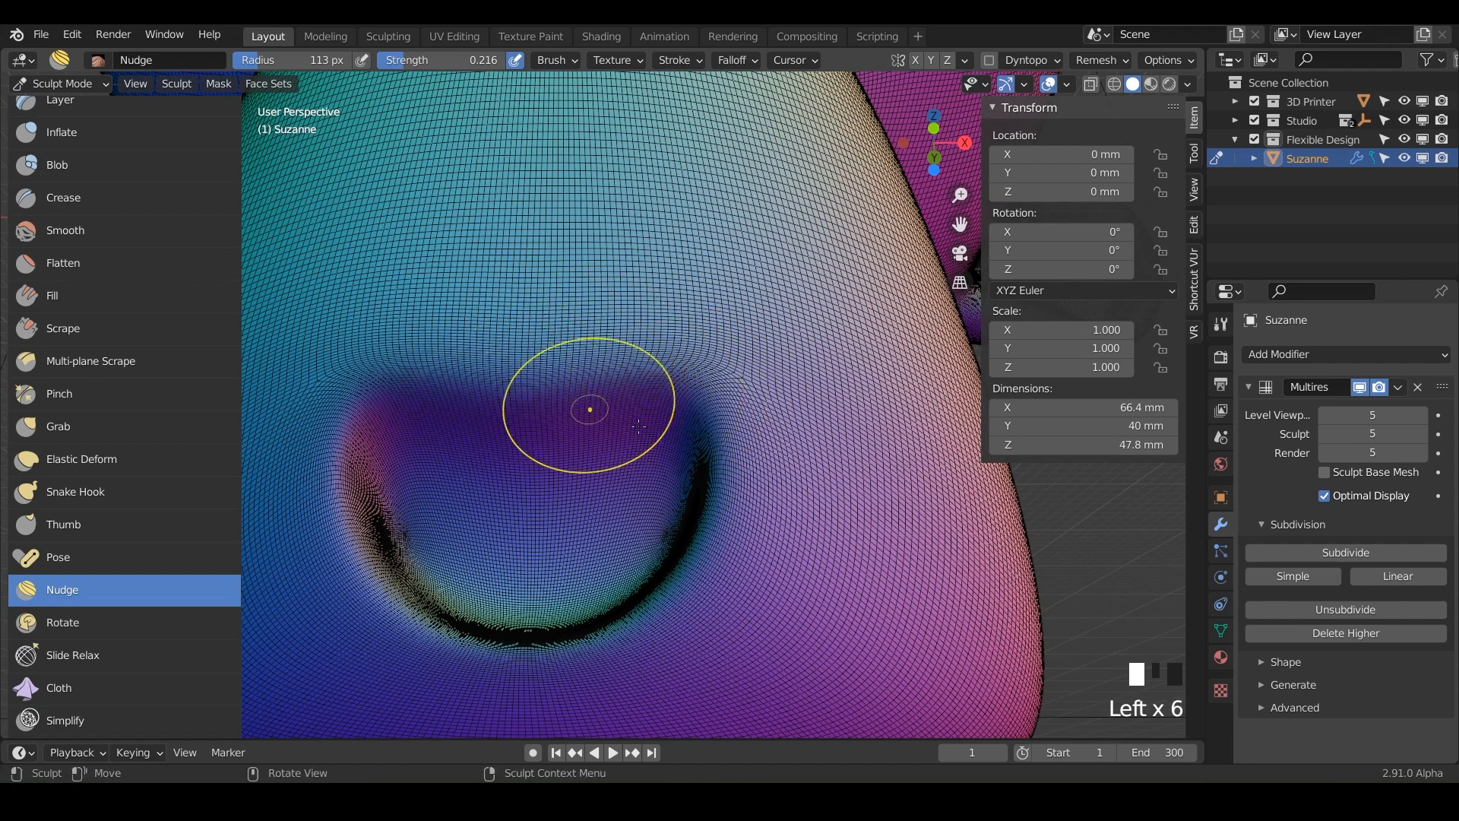
{"action": "left_click_drag", "start_coordinate": [739, 463], "coordinate": [792, 476]}
Turn off the wireframe overlay on the monkey head.
{"action": "mouse_move", "coordinate": [660, 497]}
{"action": "middle_mouse_down"}
{"action": "mouse_move", "coordinate": [694, 512]}
{"action": "mouse_move", "coordinate": [518, 394]}
{"action": "mouse_move", "coordinate": [582, 433]}
{"action": "middle_mouse_up"}
{"action": "mouse_move", "coordinate": [581, 433]}
{"action": "middle_mouse_down", "text": "shift"}
{"action": "mouse_move", "coordinate": [593, 425]}
{"action": "mouse_move", "coordinate": [546, 386]}
{"action": "mouse_move", "coordinate": [593, 403]}
{"action": "mouse_move", "coordinate": [605, 287]}
{"action": "mouse_move", "coordinate": [553, 368]}
{"action": "mouse_move", "coordinate": [586, 447]}
{"action": "mouse_move", "coordinate": [613, 452]}
{"action": "mouse_move", "coordinate": [583, 434]}
{"action": "mouse_move", "coordinate": [715, 445]}
{"action": "mouse_move", "coordinate": [814, 387]}
{"action": "middle_mouse_up", "text": "shift"}
{"action": "scroll", "coordinate": [552, 369], "scroll_direction": "down", "scroll_amount": 3}
{"action": "scroll", "coordinate": [717, 446], "scroll_direction": "down", "scroll_amount": 2}
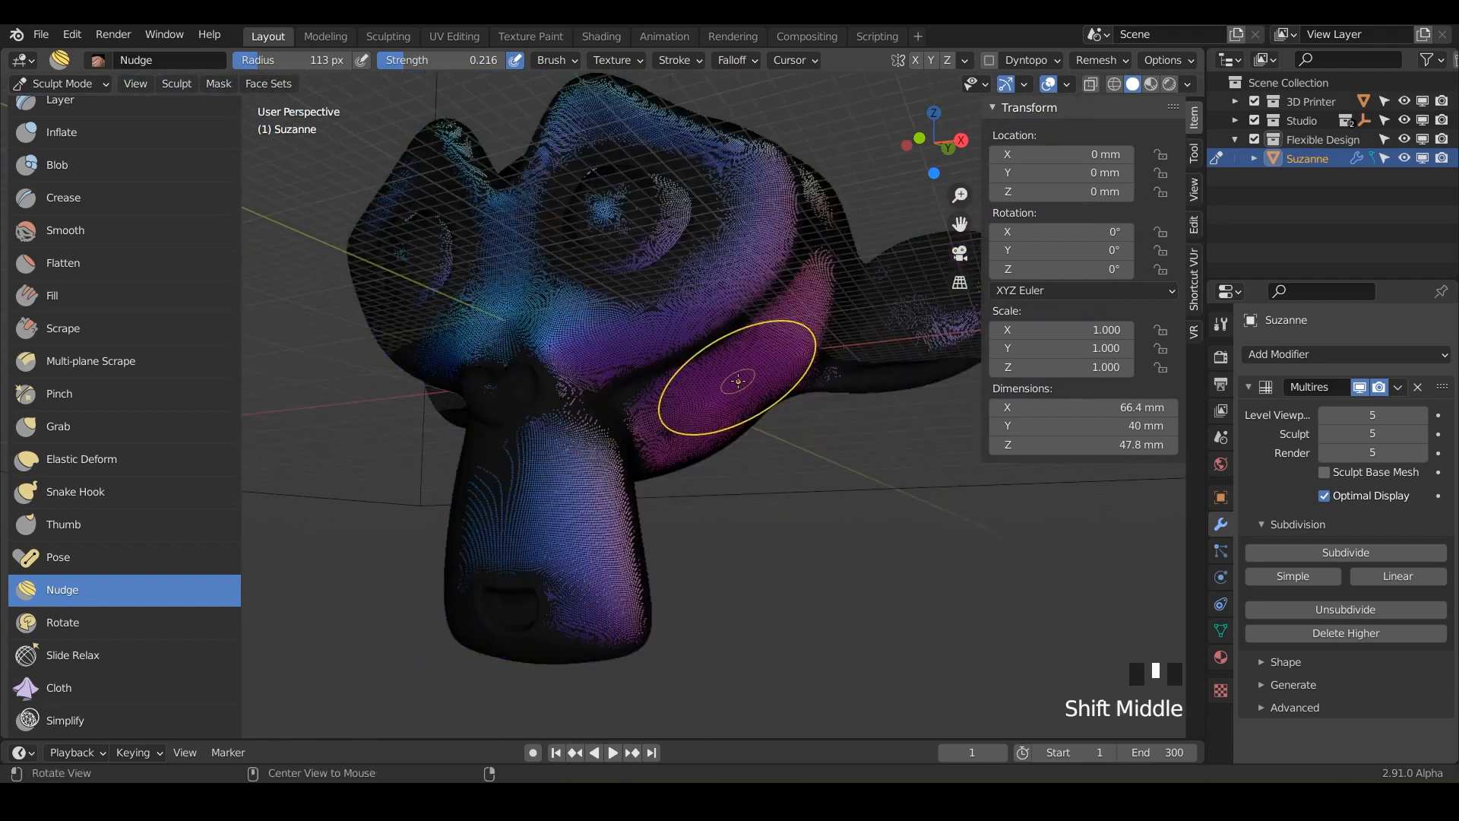
{"action": "middle_click_drag", "start_coordinate": [651, 381], "coordinate": [758, 399]}
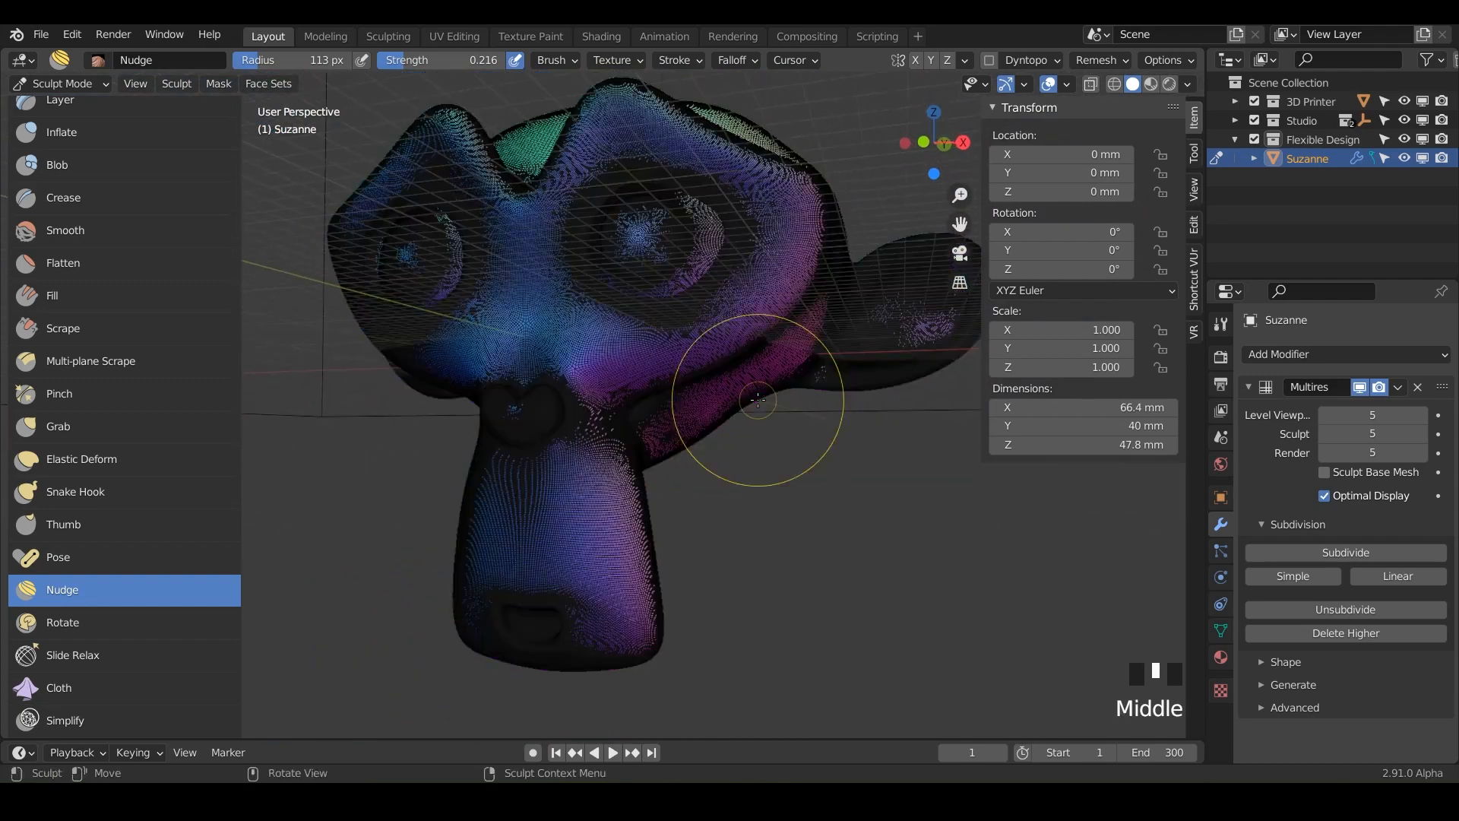
{"action": "left_click", "coordinate": [1067, 85]}
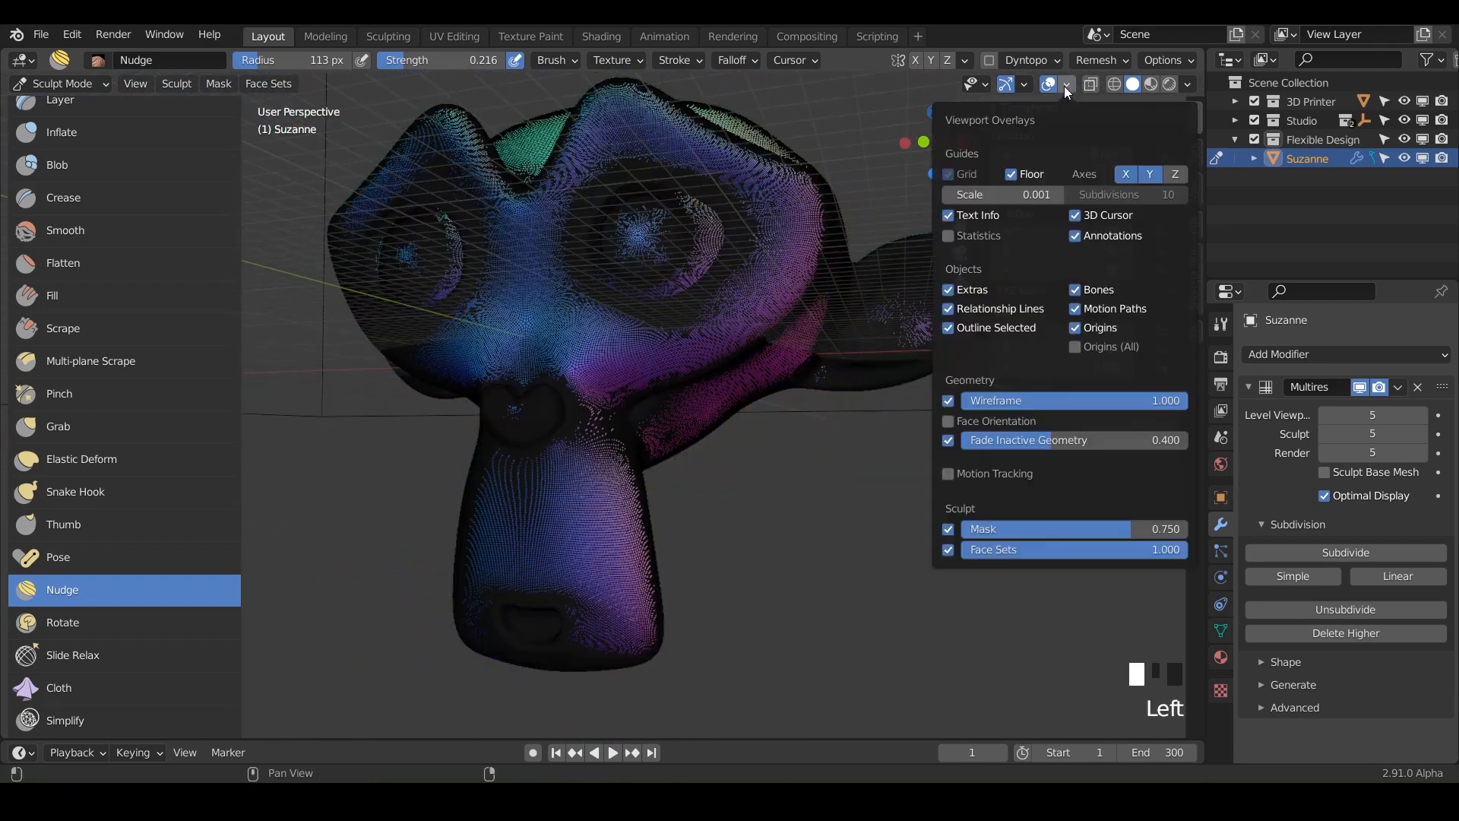
{"action": "left_click", "coordinate": [948, 401]}
Nudge the surface between the monkey's brows and the small fold inside its left ear with short strokes.
{"action": "middle_click_drag", "start_coordinate": [627, 347], "coordinate": [618, 393], "text": "shift"}
{"action": "left_click_drag", "start_coordinate": [601, 312], "coordinate": [608, 331]}
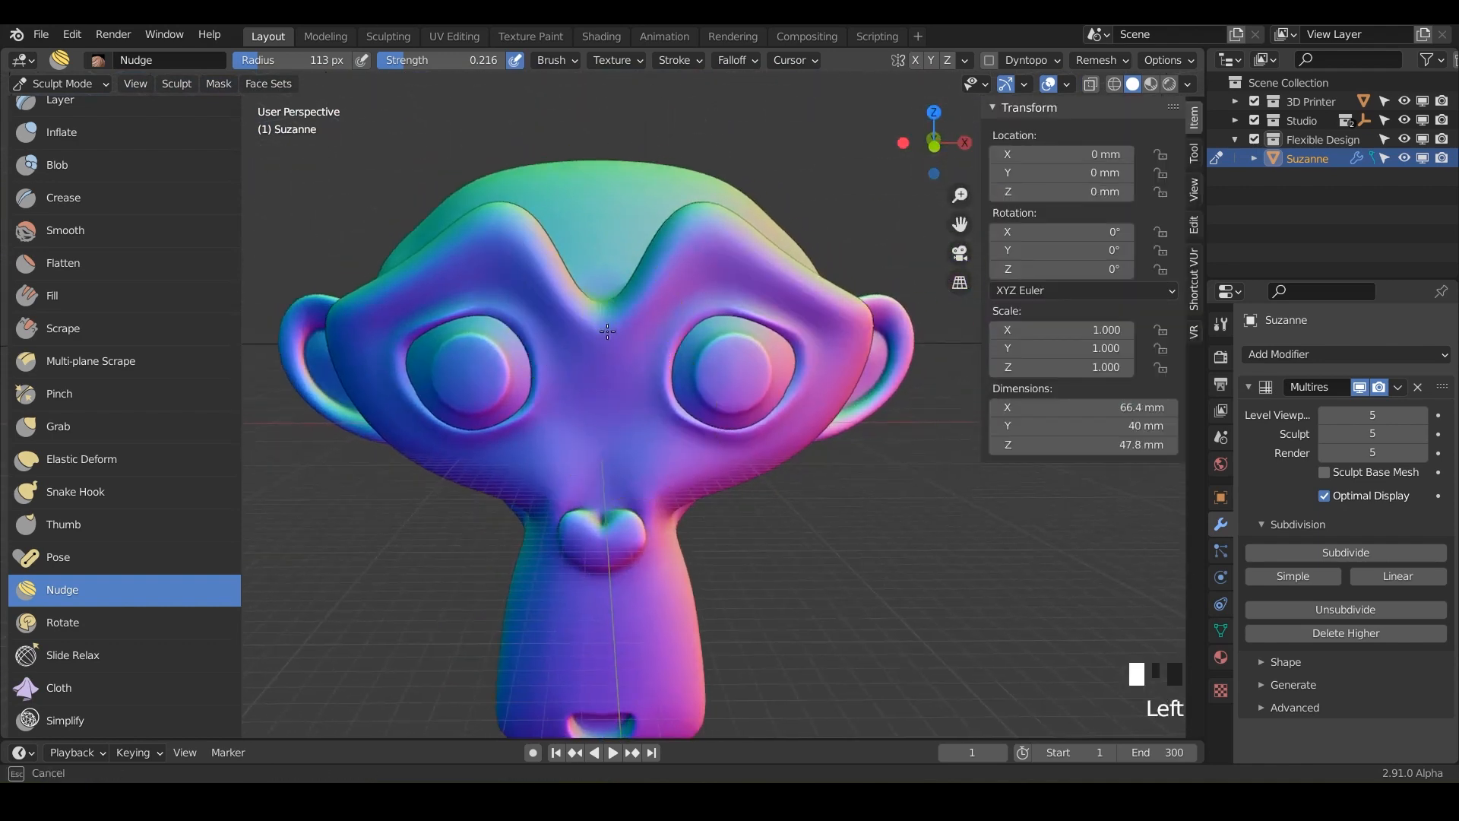
{"action": "middle_click_drag", "start_coordinate": [617, 404], "coordinate": [659, 360]}
{"action": "scroll", "coordinate": [674, 404], "scroll_direction": "up", "scroll_amount": 6}
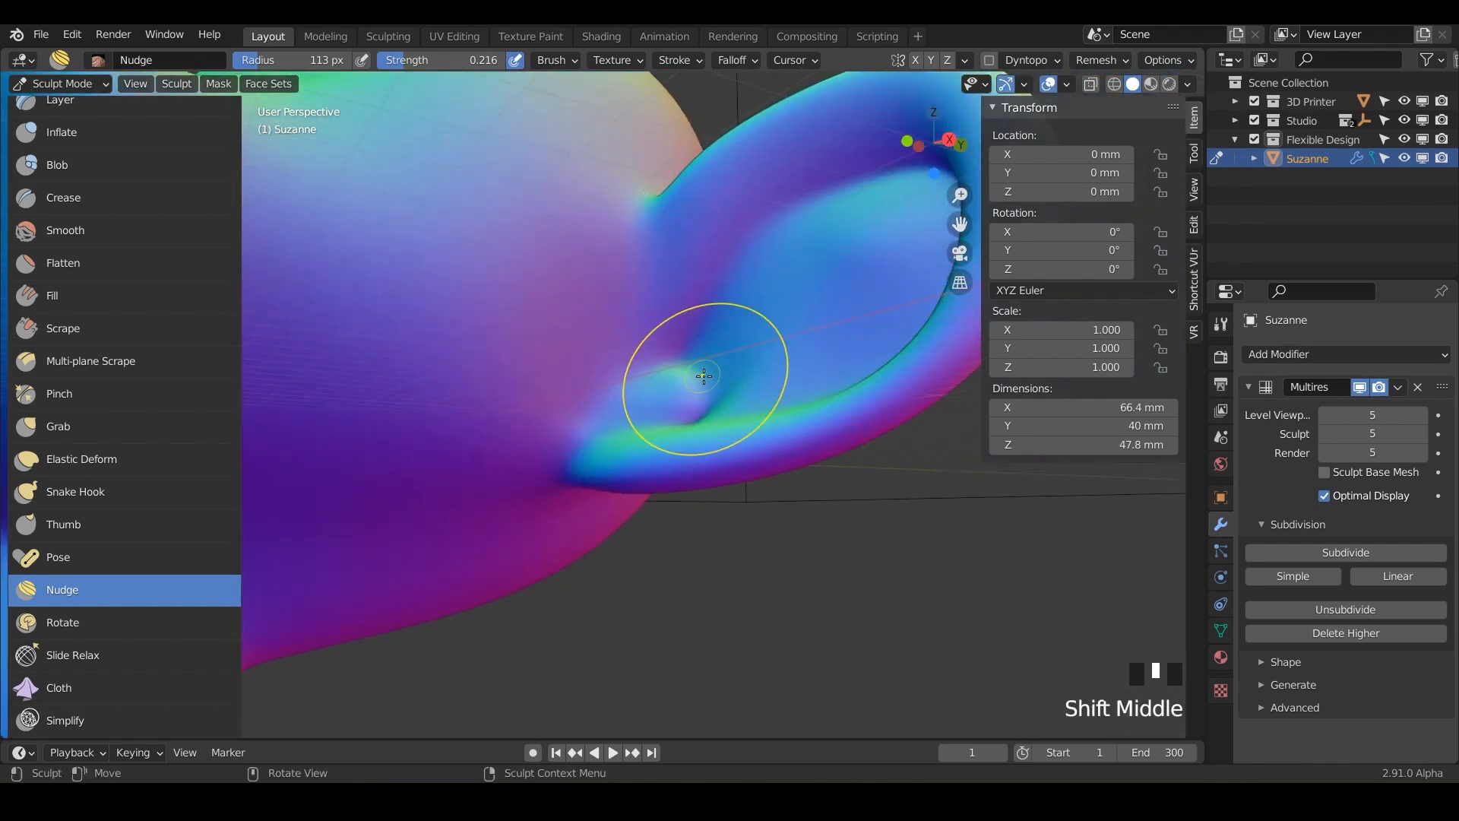
{"action": "left_click_drag", "start_coordinate": [704, 377], "coordinate": [694, 365]}
Set the brush strength to 0.500 and radius to 245 px, and nudge the monkey's left ear with several mostly upward strokes.
{"action": "scroll", "coordinate": [694, 365], "scroll_direction": "down", "scroll_amount": 3}
{"action": "left_click_drag", "start_coordinate": [417, 62], "coordinate": [446, 63]}
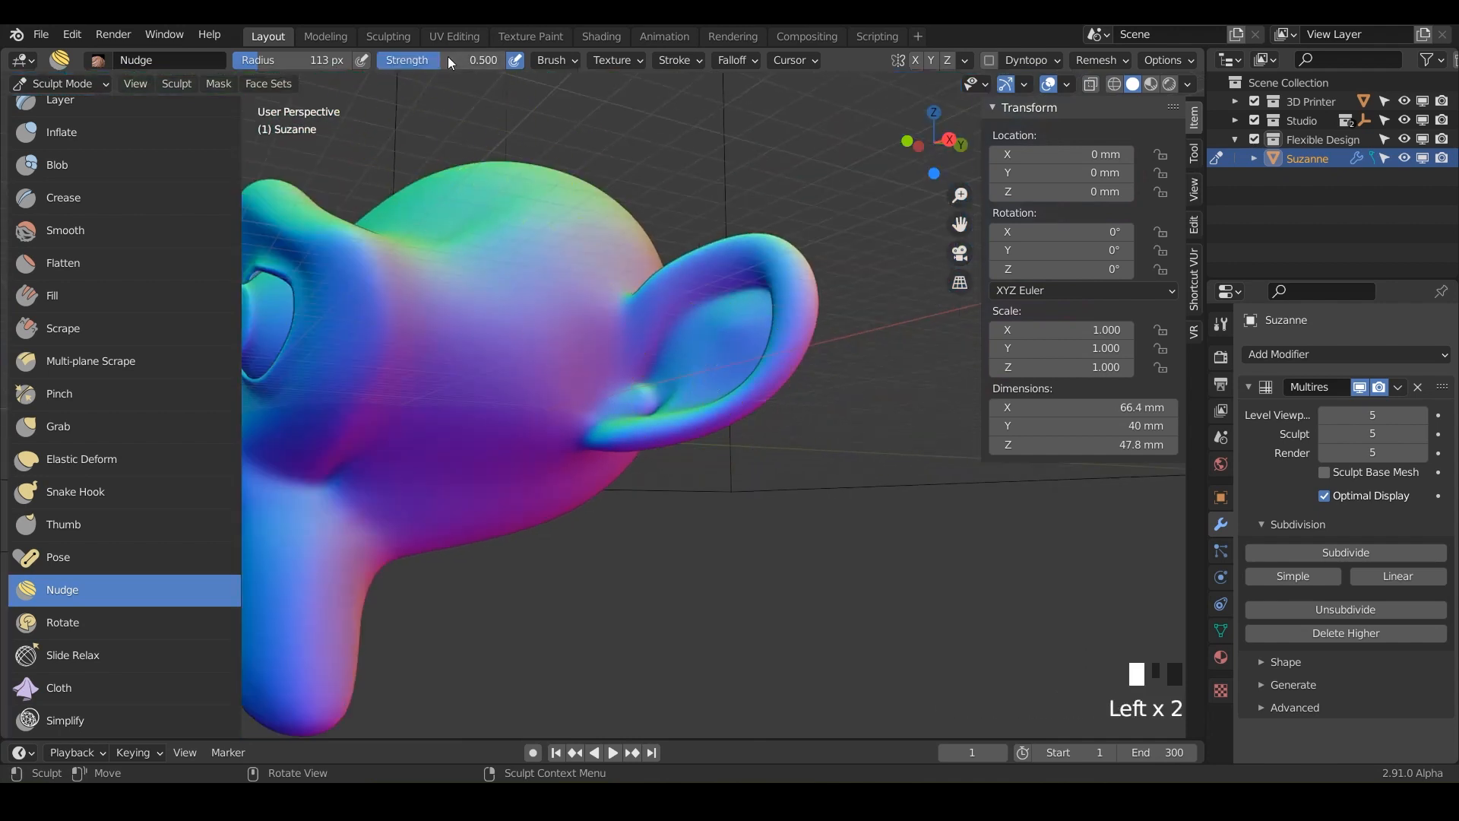
{"action": "key", "text": "f"}
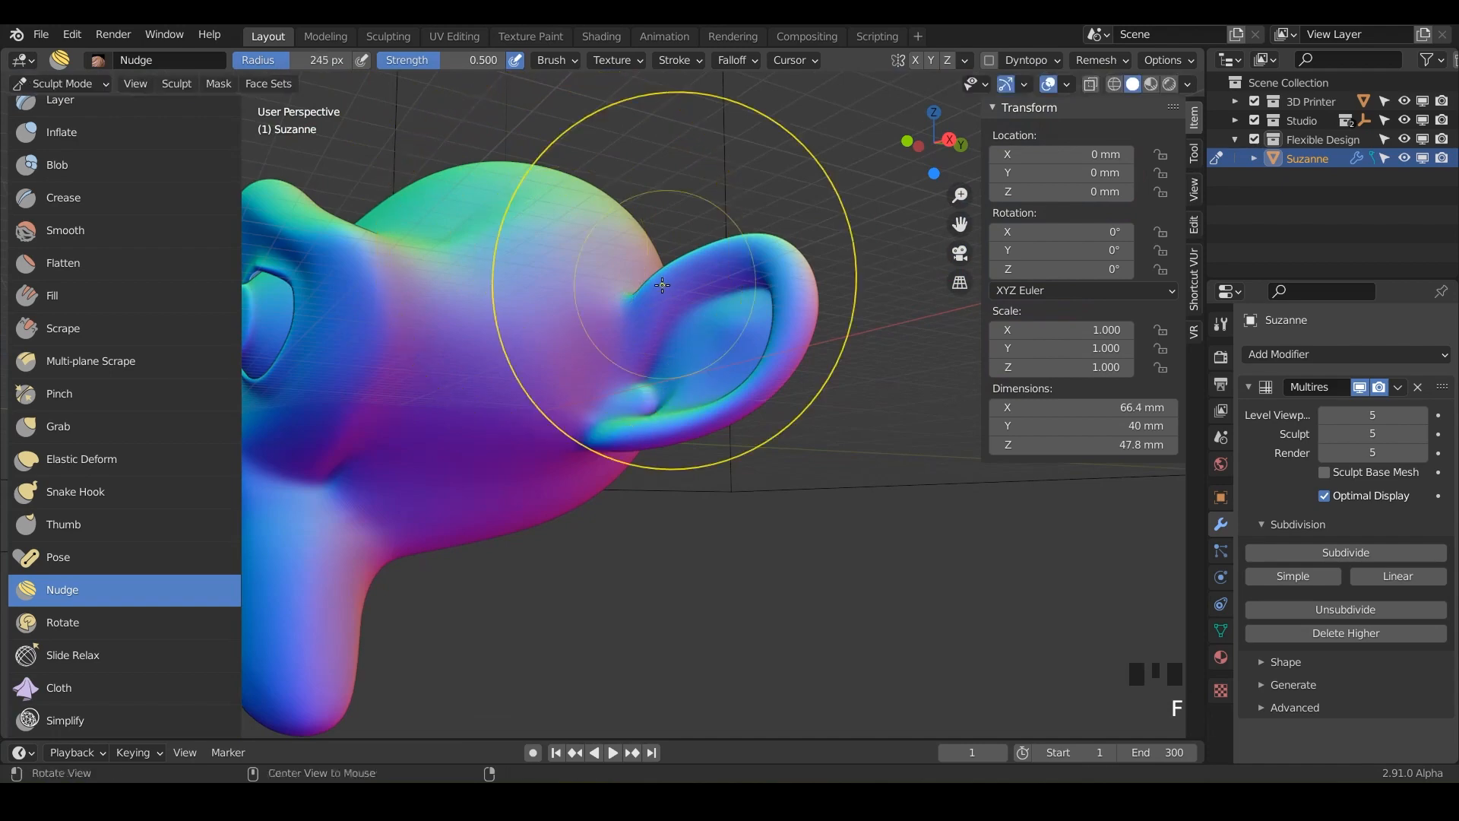
{"action": "mouse_move", "coordinate": [662, 285]}
{"action": "middle_mouse_down", "text": "shift"}
{"action": "mouse_move", "coordinate": [538, 228]}
{"action": "mouse_move", "coordinate": [734, 350]}
{"action": "middle_mouse_up", "text": "shift"}
{"action": "left_click_drag", "start_coordinate": [751, 342], "coordinate": [748, 350]}
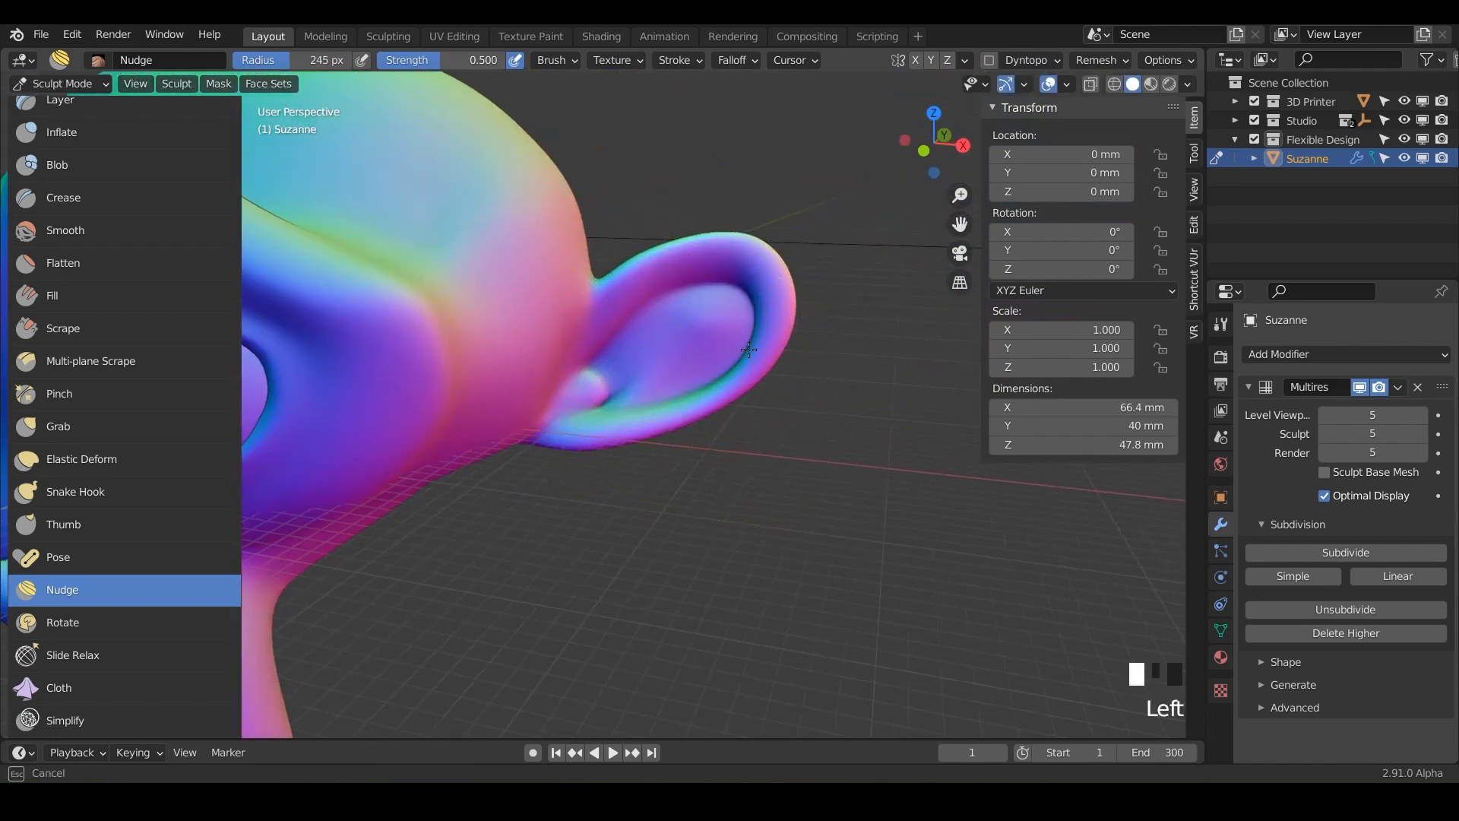
{"action": "left_click_drag", "start_coordinate": [743, 298], "coordinate": [743, 275]}
{"action": "left_click_drag", "start_coordinate": [737, 364], "coordinate": [737, 313]}
{"action": "scroll", "coordinate": [669, 363], "scroll_direction": "down", "scroll_amount": 3}
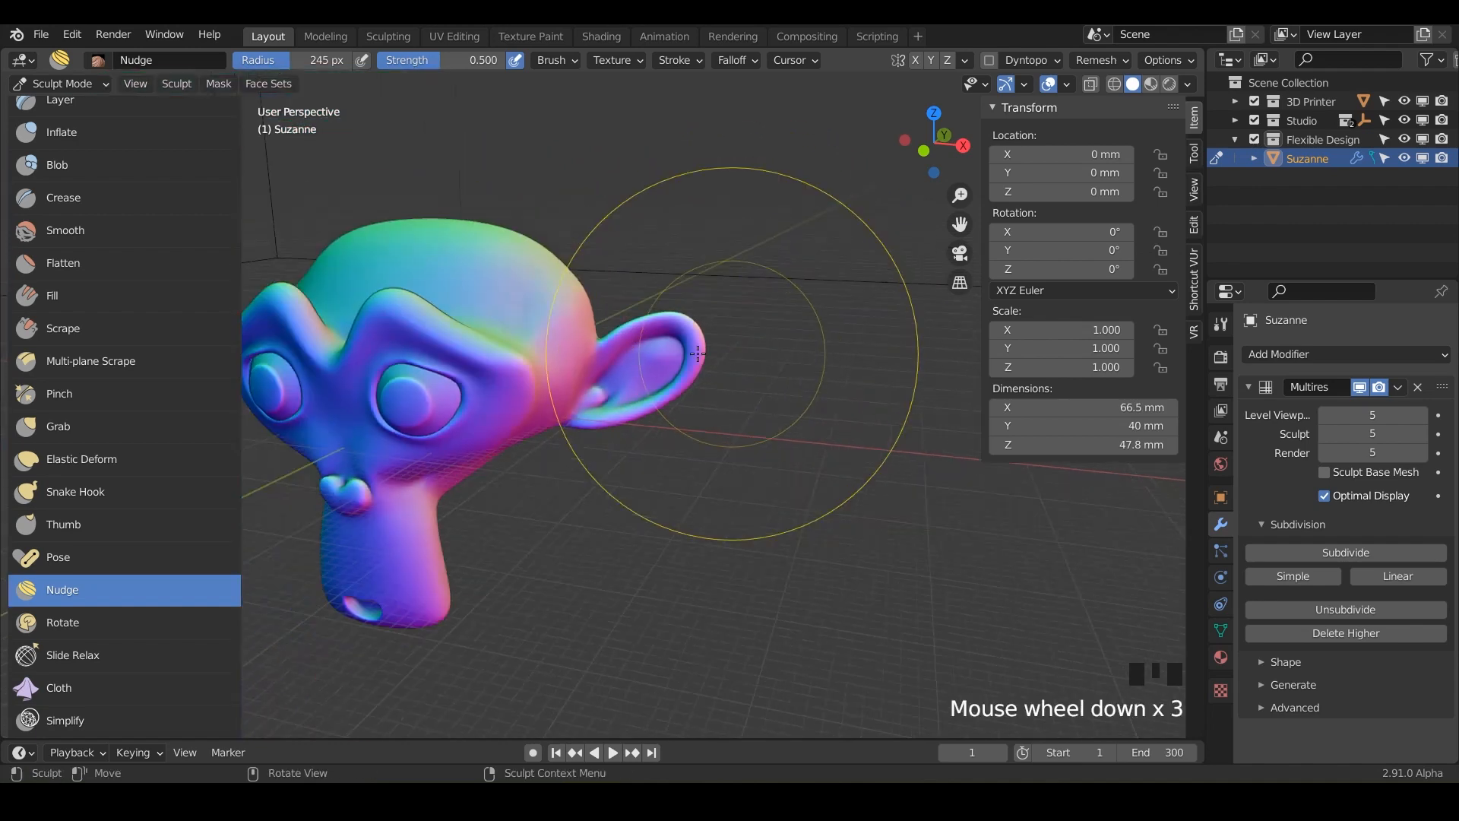
{"action": "scroll", "coordinate": [656, 359], "scroll_direction": "up", "scroll_amount": 2}
{"action": "mouse_move", "coordinate": [681, 326]}
{"action": "left_mouse_down"}
{"action": "mouse_move", "coordinate": [707, 326]}
{"action": "mouse_move", "coordinate": [706, 266]}
{"action": "left_mouse_up"}
Nudge the inner surface of the monkey's opposite ear slightly downward with the same large brush.
{"action": "middle_click_drag", "start_coordinate": [448, 378], "coordinate": [650, 374], "text": "shift"}
{"action": "mouse_move", "coordinate": [650, 374]}
{"action": "middle_mouse_down"}
{"action": "mouse_move", "coordinate": [700, 456]}
{"action": "mouse_move", "coordinate": [732, 368]}
{"action": "middle_mouse_up"}
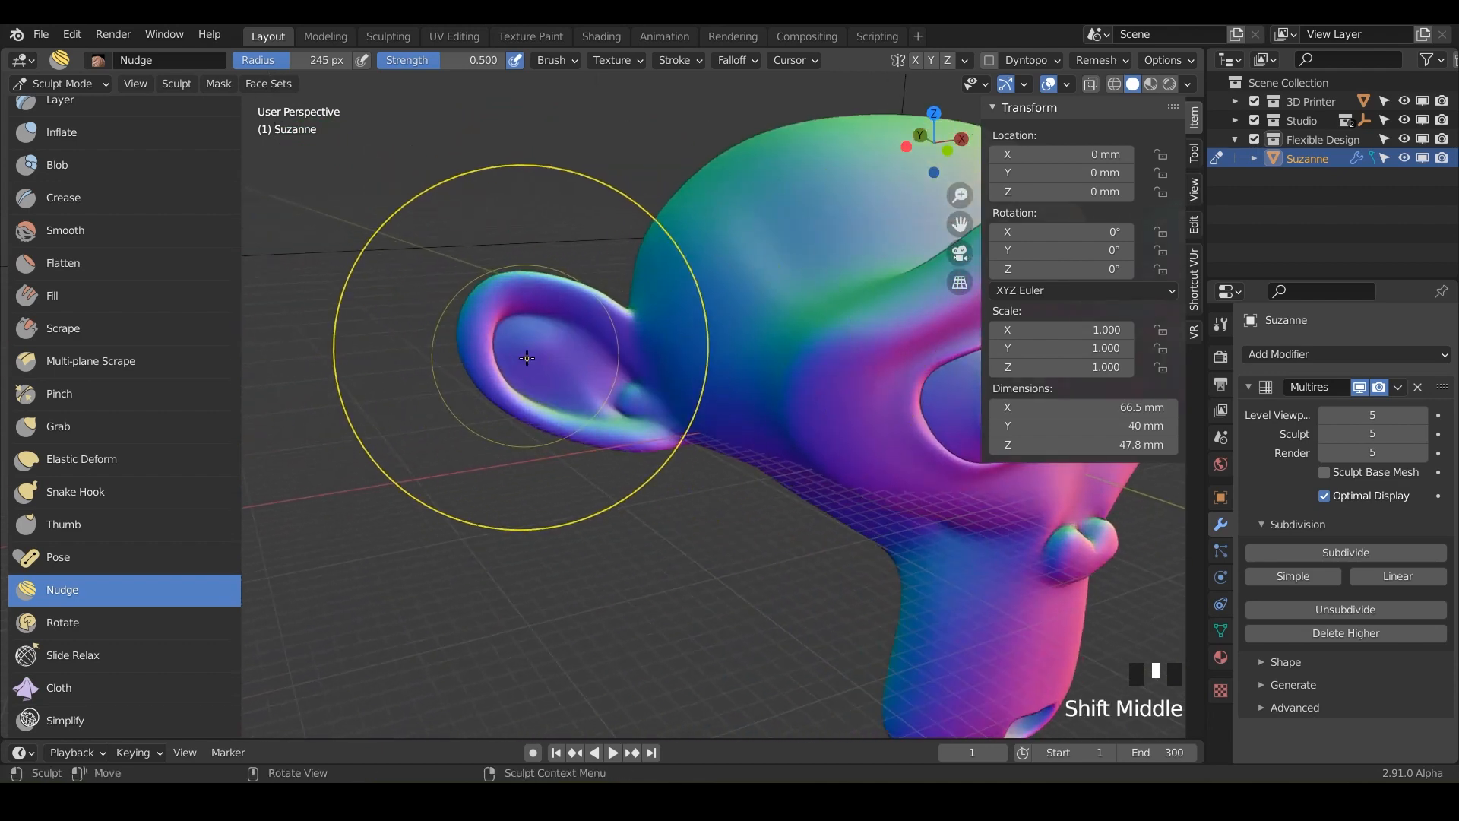
{"action": "mouse_move", "coordinate": [528, 318]}
{"action": "left_mouse_down"}
{"action": "mouse_move", "coordinate": [530, 374]}
{"action": "mouse_move", "coordinate": [534, 333]}
{"action": "left_mouse_up"}
Reduce the brush radius to 135 px and nudge the tip of the monkey's nose sideways.
{"action": "middle_click_drag", "start_coordinate": [924, 517], "coordinate": [686, 460], "text": "shift"}
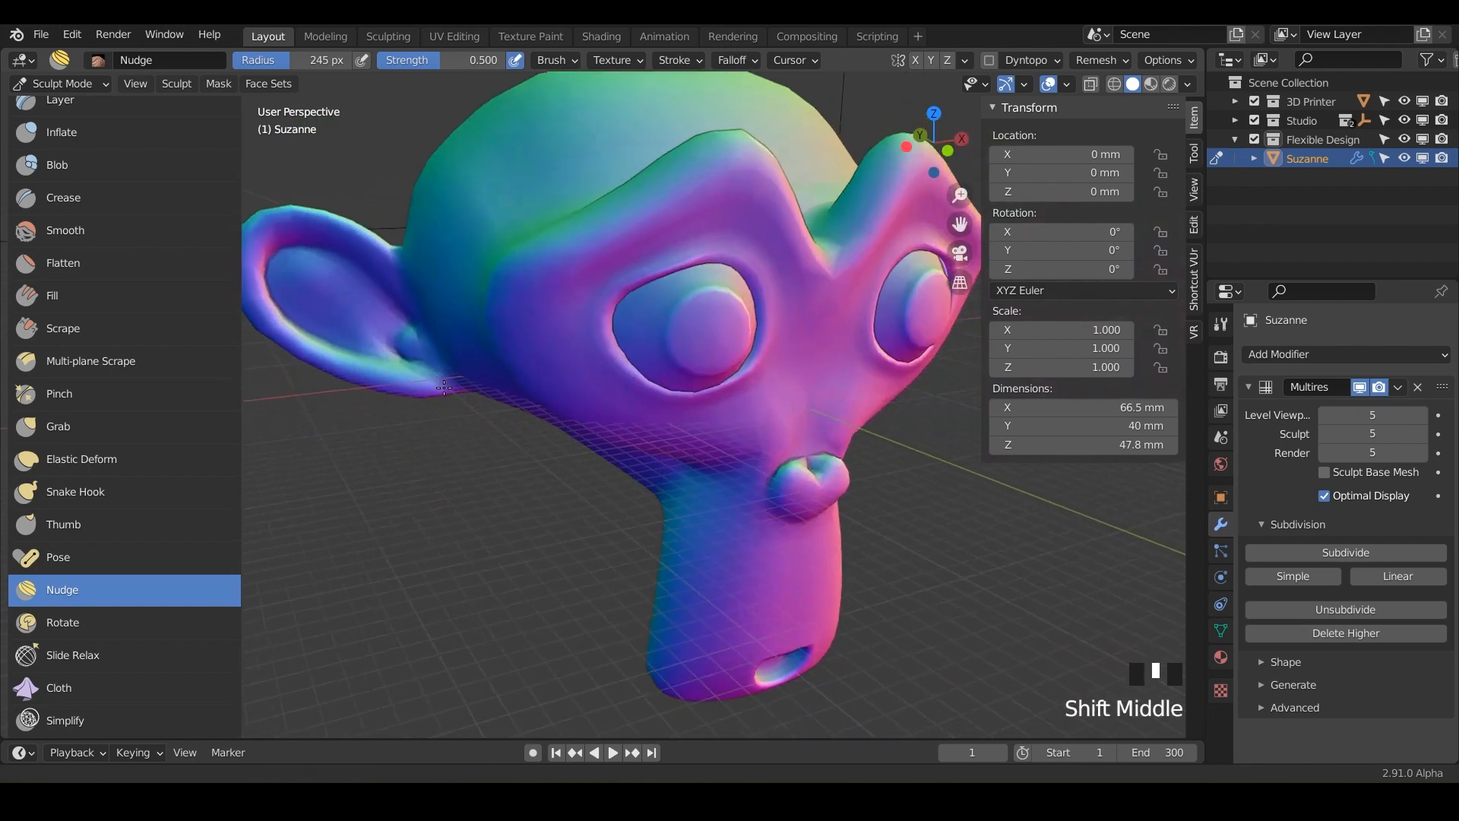
{"action": "key", "text": "f"}
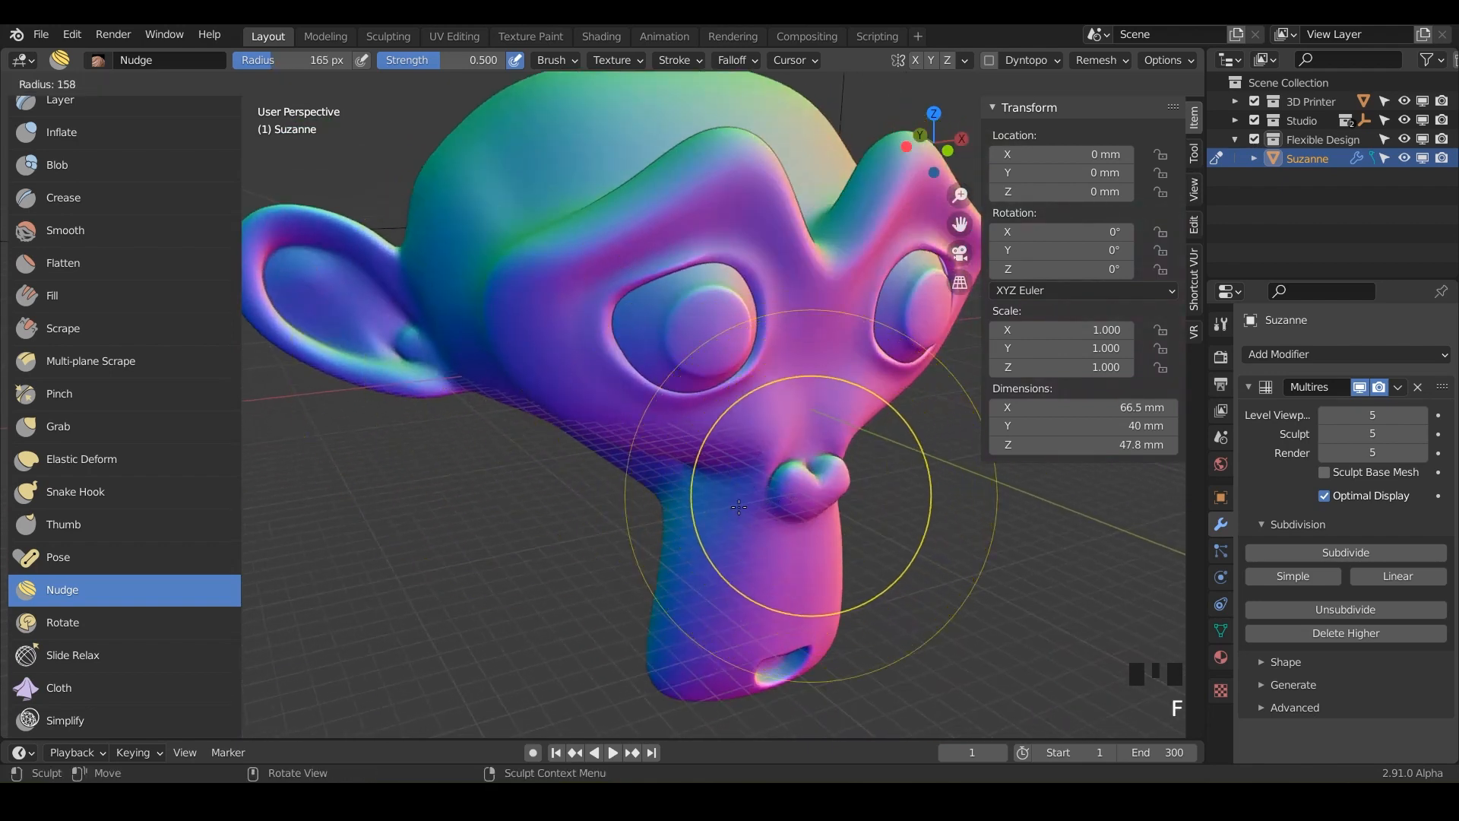
{"action": "left_click", "coordinate": [773, 508]}
{"action": "mouse_move", "coordinate": [808, 496]}
{"action": "left_mouse_down"}
{"action": "mouse_move", "coordinate": [817, 487]}
{"action": "mouse_move", "coordinate": [786, 488]}
{"action": "left_mouse_up"}
Nudge the monkey's mouth upward with short strokes from a front view.
{"action": "mouse_move", "coordinate": [786, 489]}
{"action": "middle_mouse_down"}
{"action": "mouse_move", "coordinate": [717, 488]}
{"action": "mouse_move", "coordinate": [774, 546]}
{"action": "middle_mouse_up"}
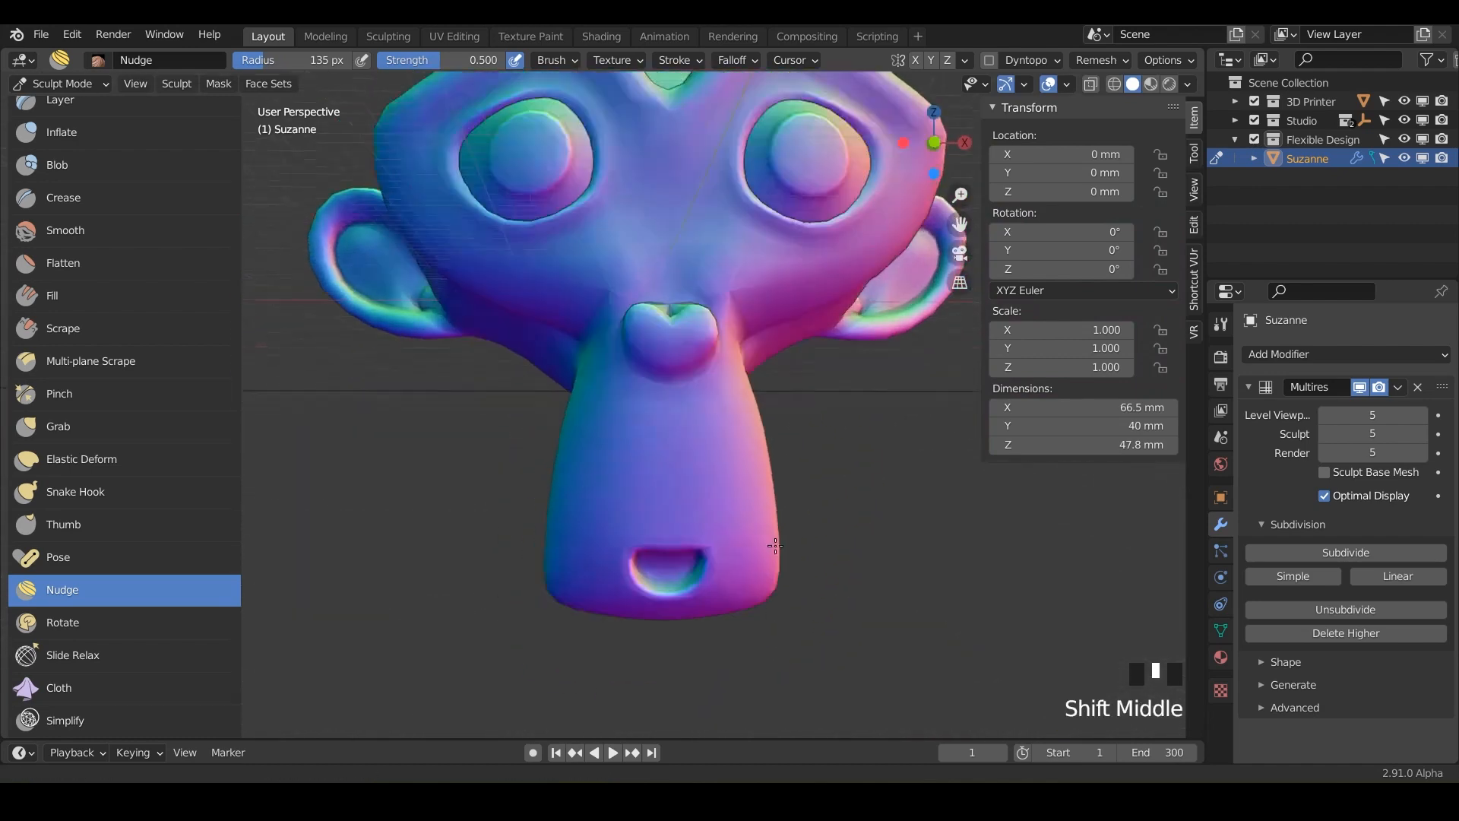
{"action": "scroll", "coordinate": [760, 546], "scroll_direction": "up", "scroll_amount": 3}
{"action": "scroll", "coordinate": [729, 558], "scroll_direction": "down", "scroll_amount": 5}
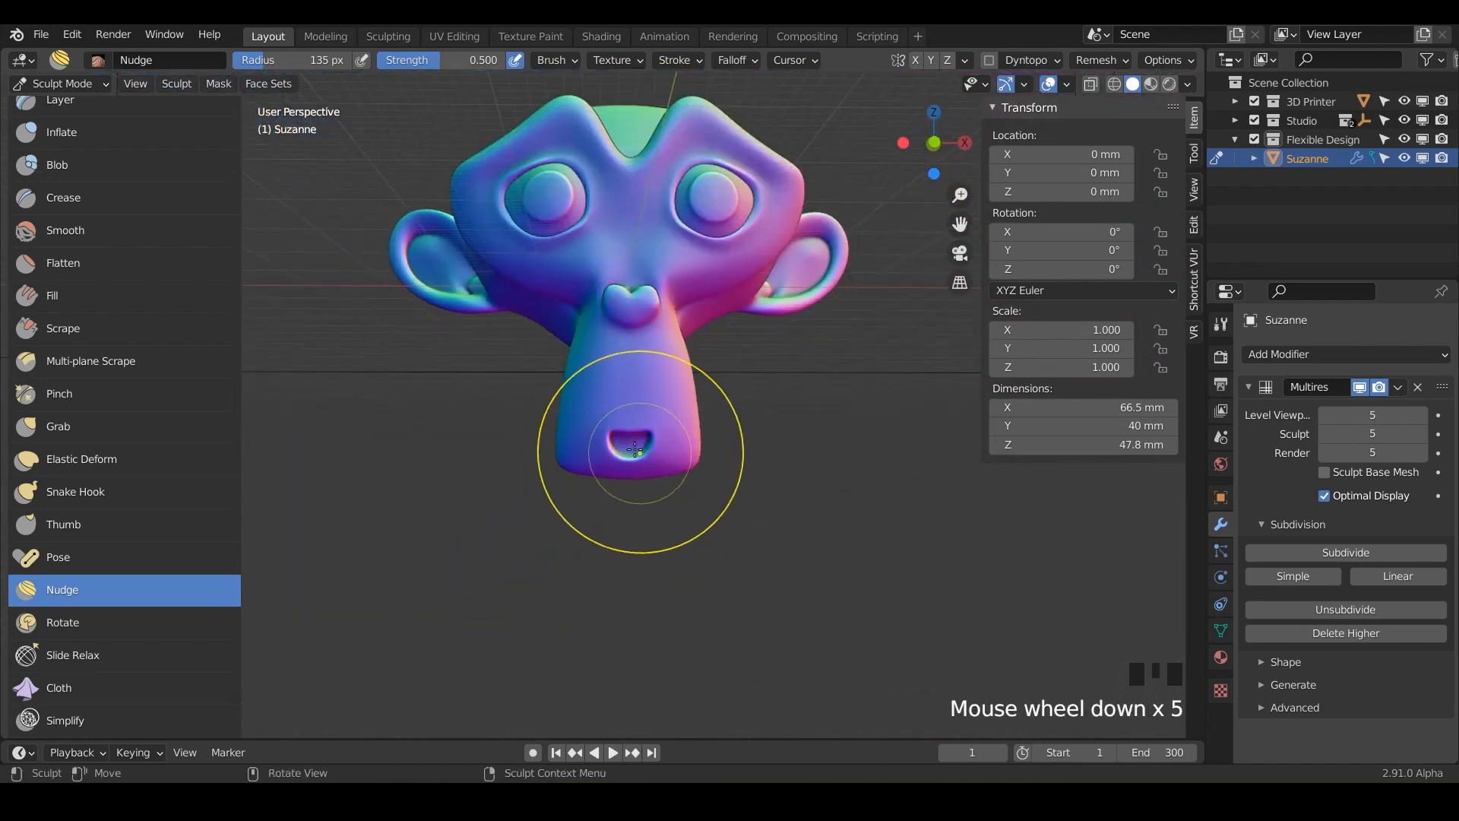
{"action": "left_click_drag", "start_coordinate": [635, 450], "coordinate": [628, 432]}
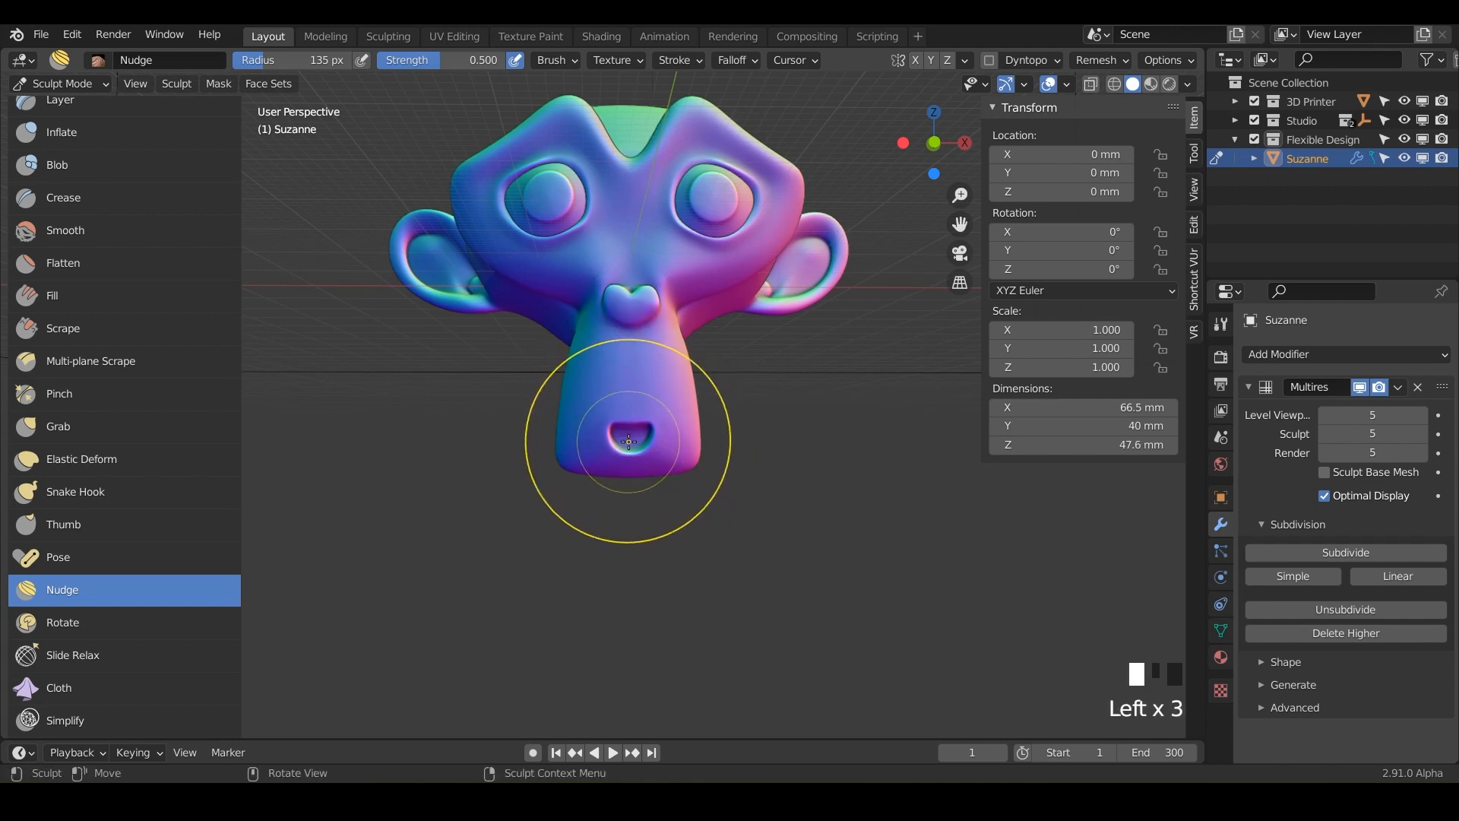
{"action": "middle_click_drag", "start_coordinate": [635, 459], "coordinate": [609, 453]}
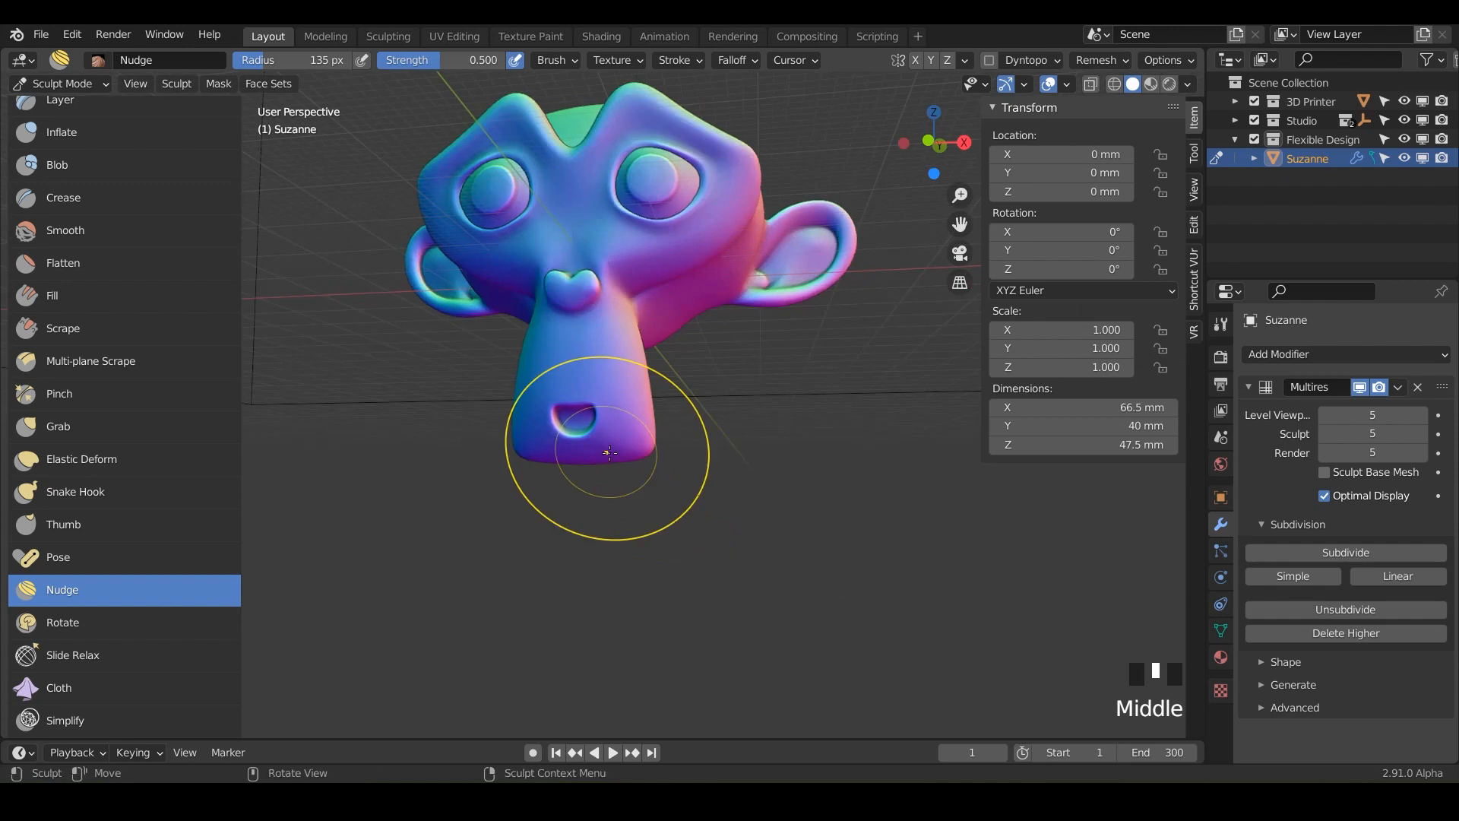
{"action": "scroll", "coordinate": [687, 479], "scroll_direction": "up", "scroll_amount": 2, "text": "alt"}
{"action": "middle_click_drag", "start_coordinate": [686, 479], "coordinate": [584, 357], "text": "shift"}
{"action": "scroll", "coordinate": [628, 350], "scroll_direction": "up", "scroll_amount": 4}
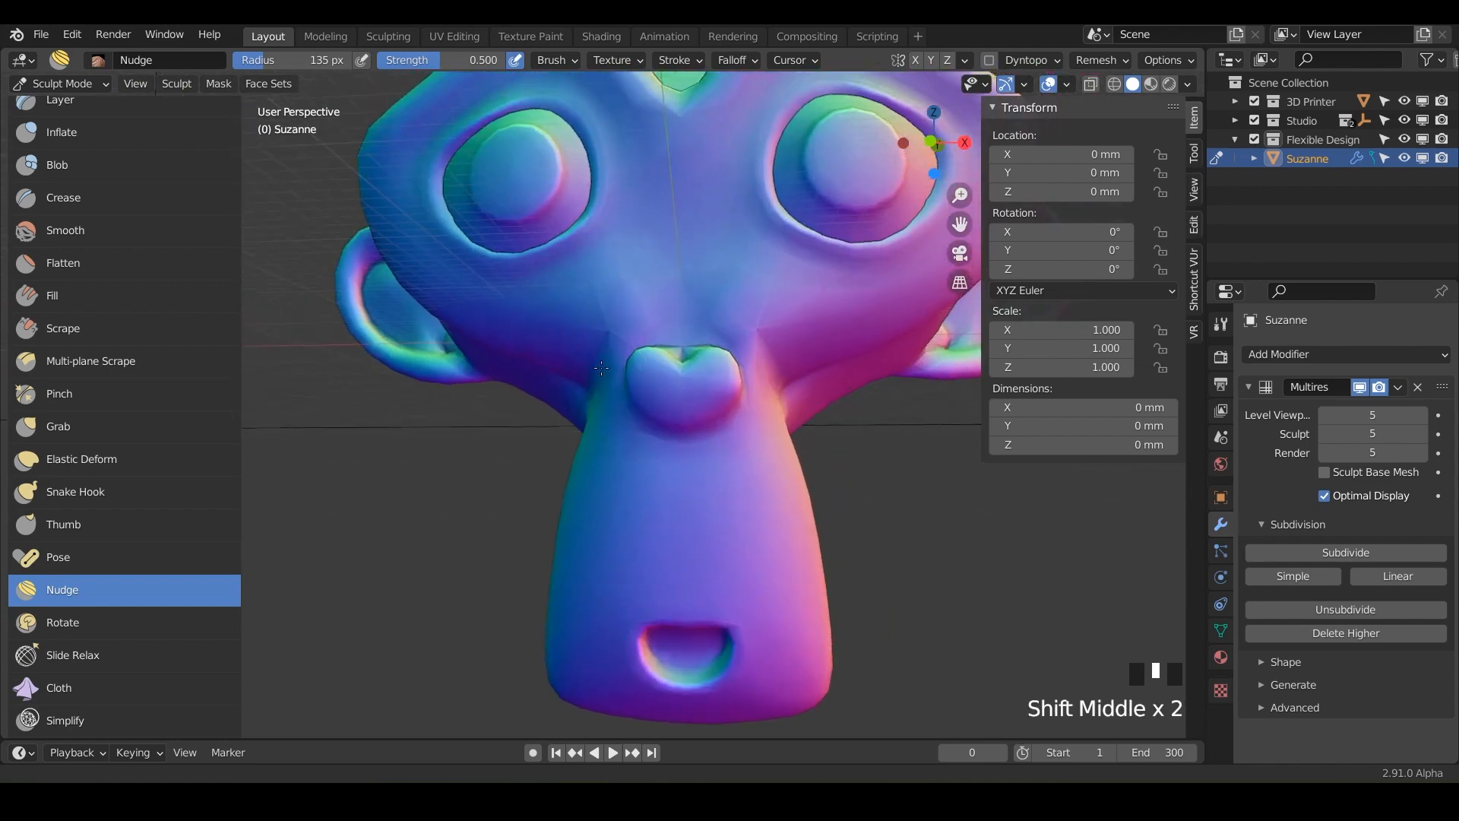